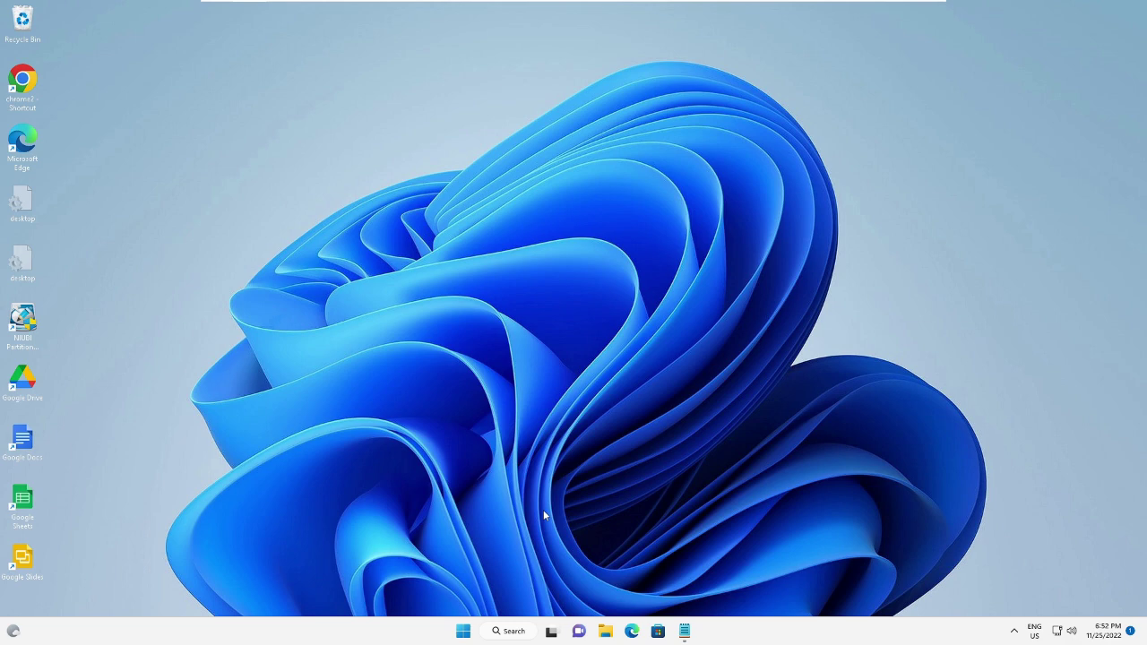
Open Windows Update via search, start a check for updates, and minimize Settings.
left_click(513, 632)
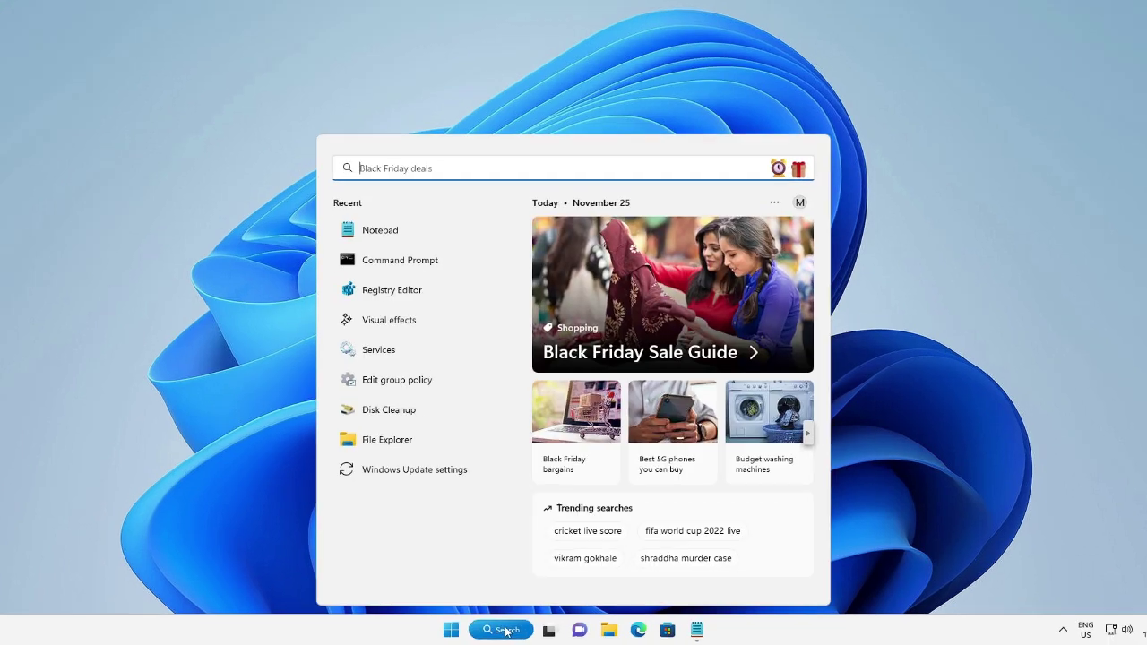
type("update")
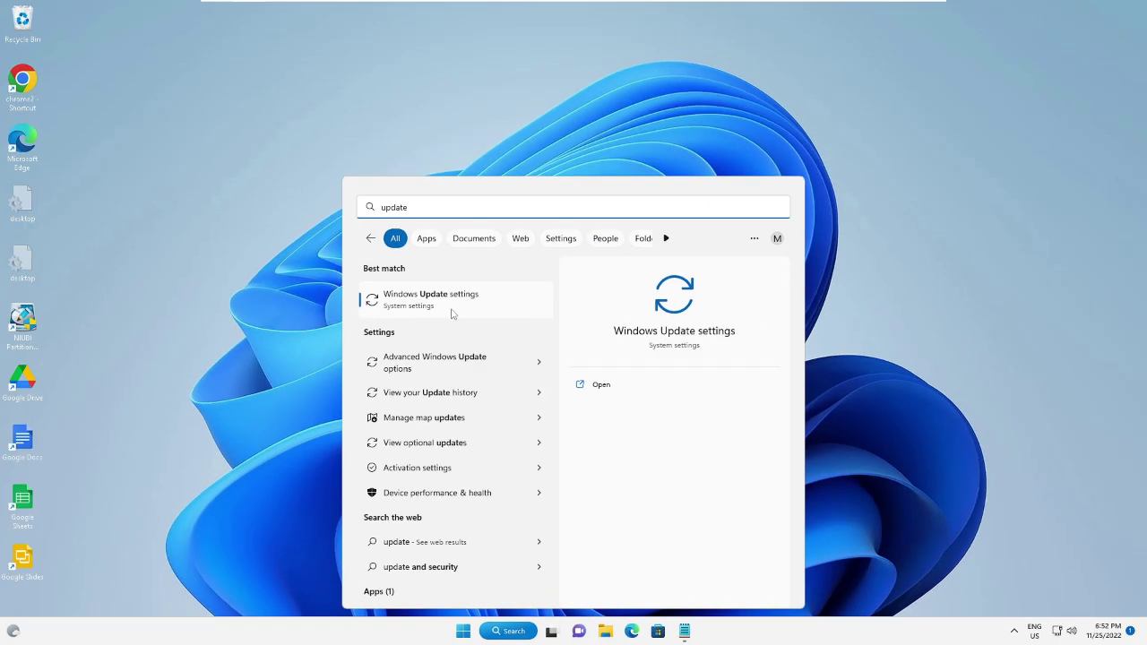
left_click(391, 182)
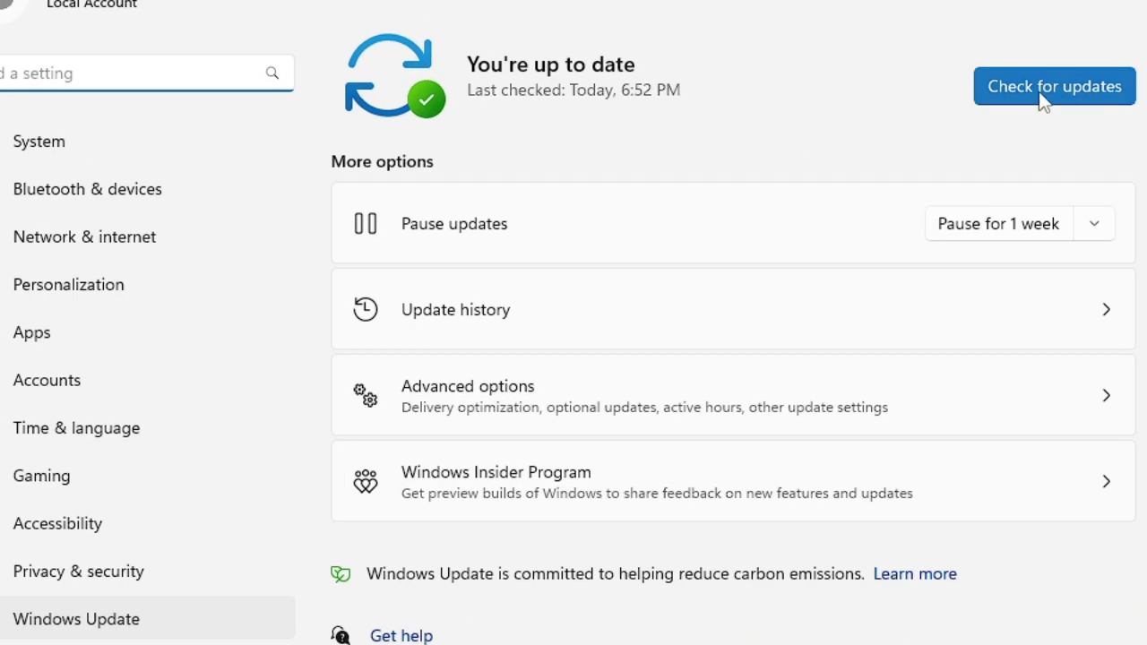
left_click(815, 210)
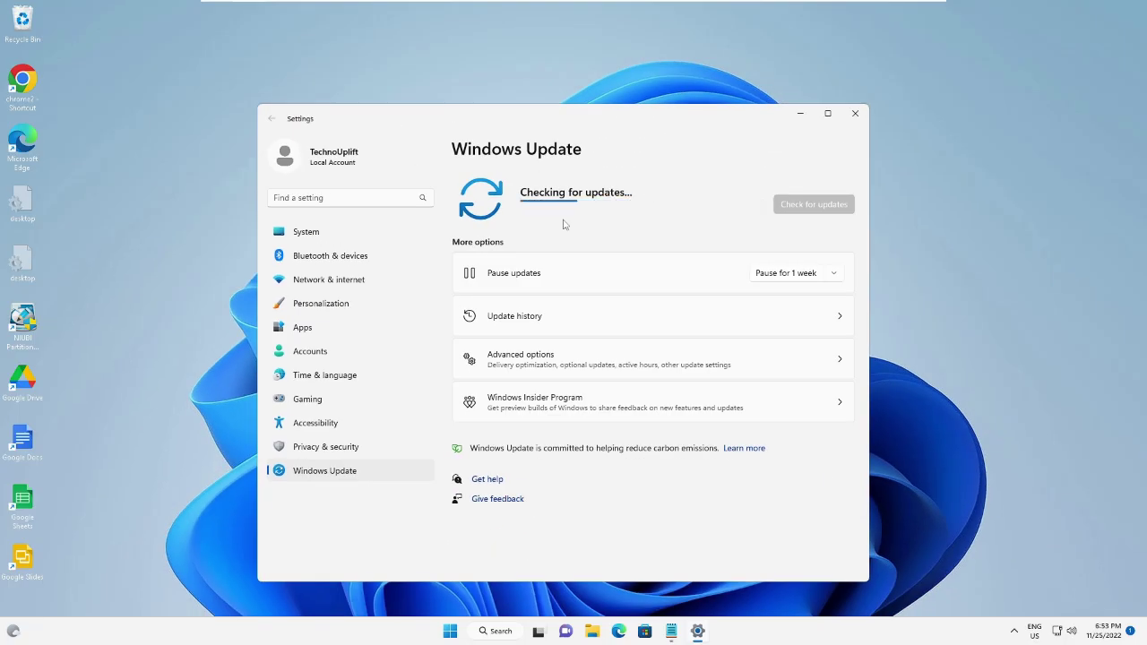
left_click(801, 114)
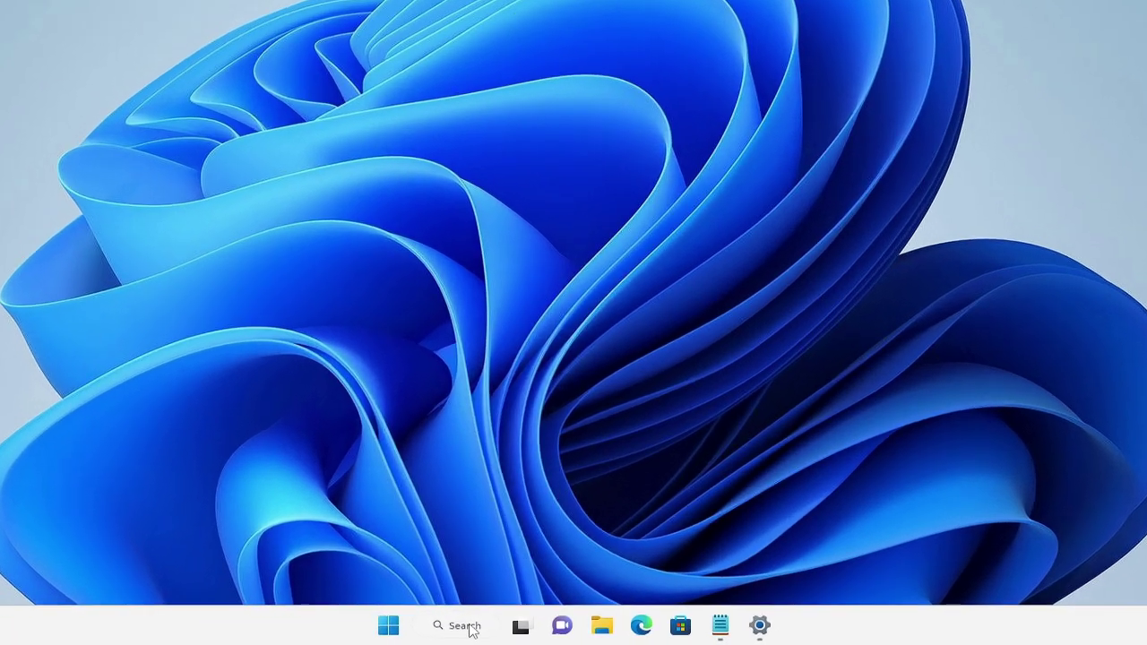
Launch Command Prompt as administrator from search, approving the UAC prompt.
left_click(498, 631)
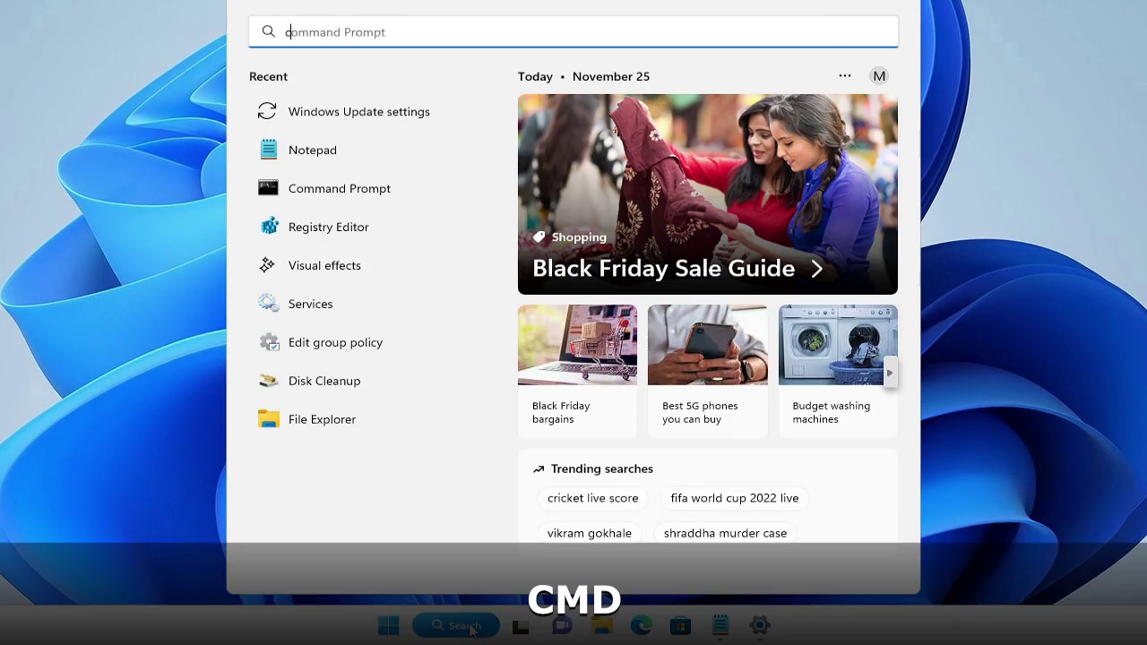
type("cmd")
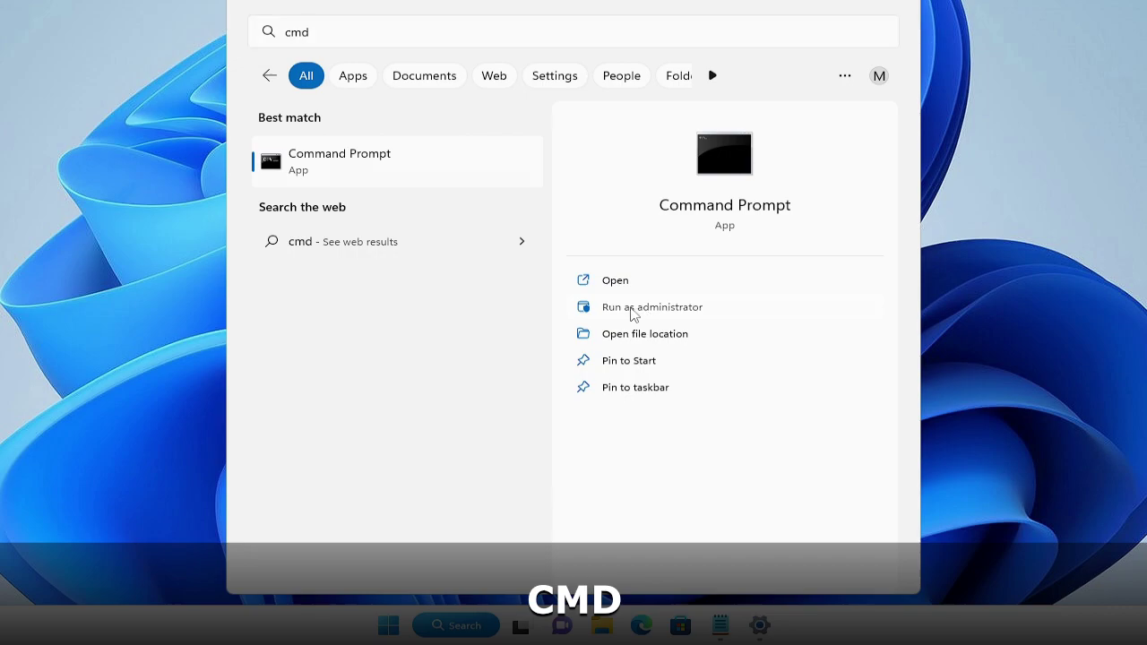
left_click(633, 312)
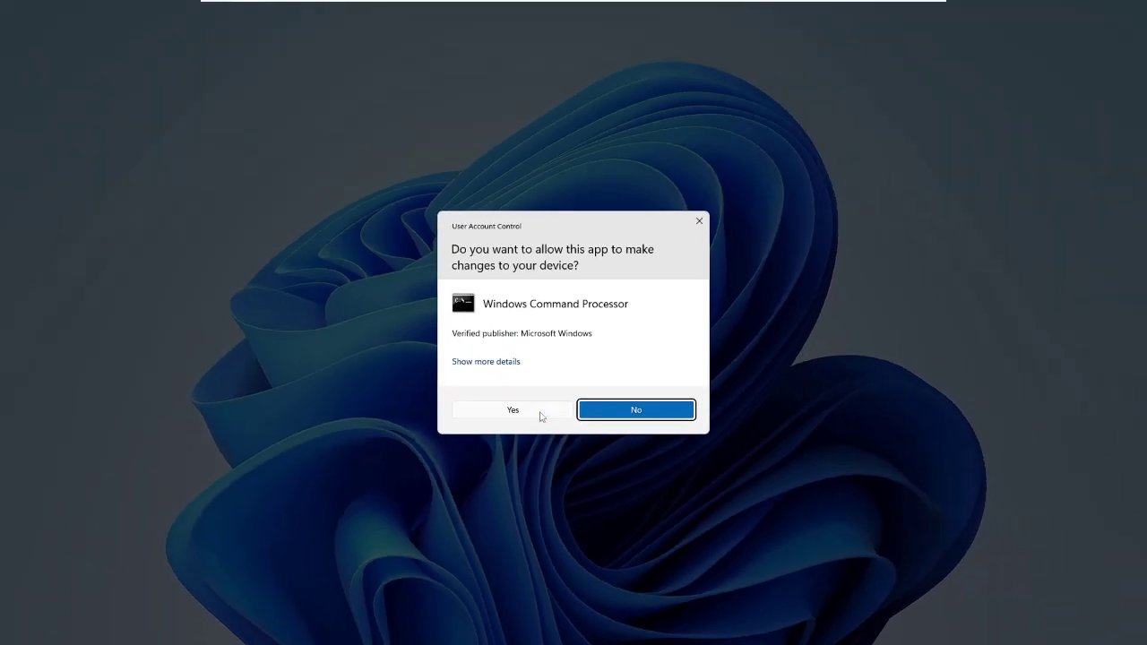
left_click(541, 415)
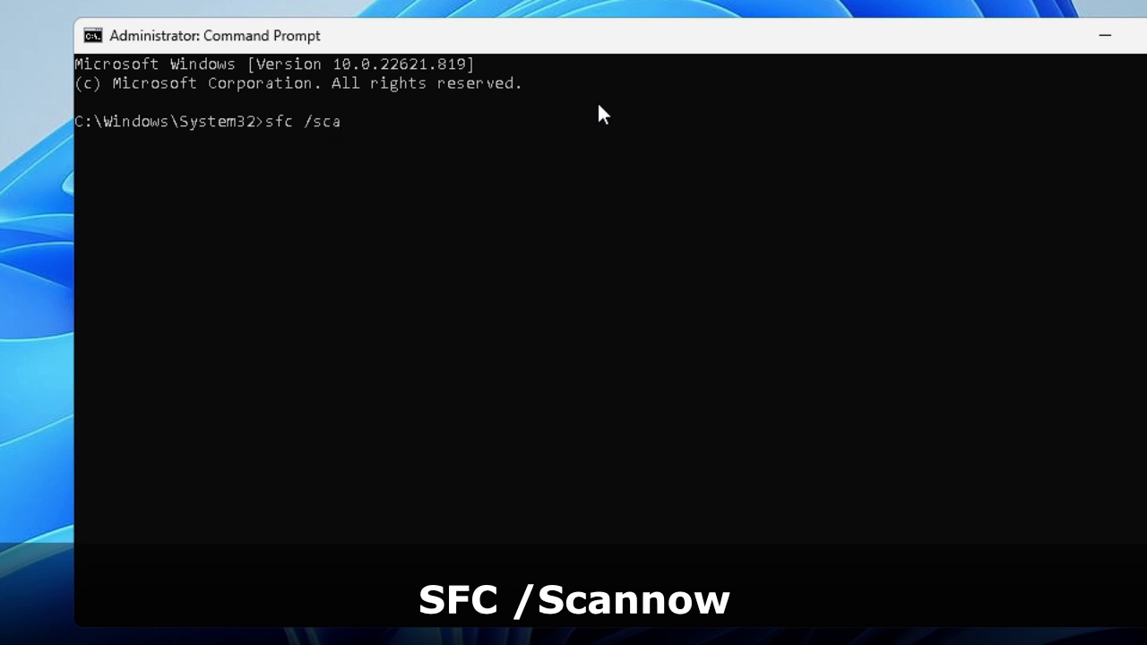
Run sfc /scannow and minimize the Command Prompt while it scans.
type("sfc /scannow")
key("Return")
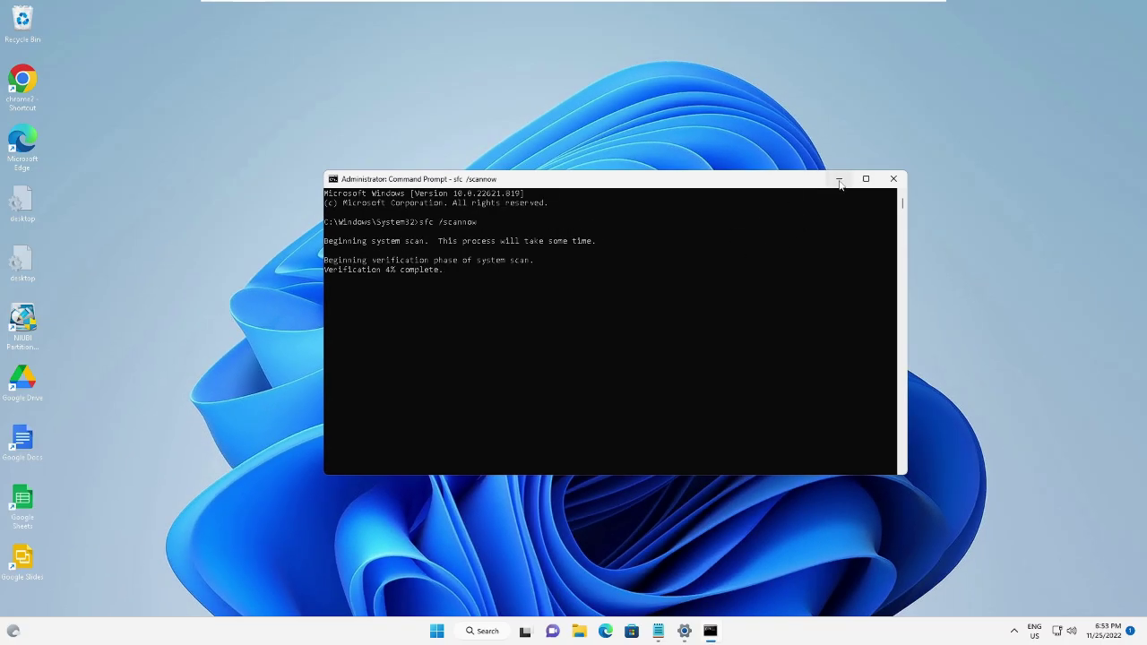
left_click(839, 180)
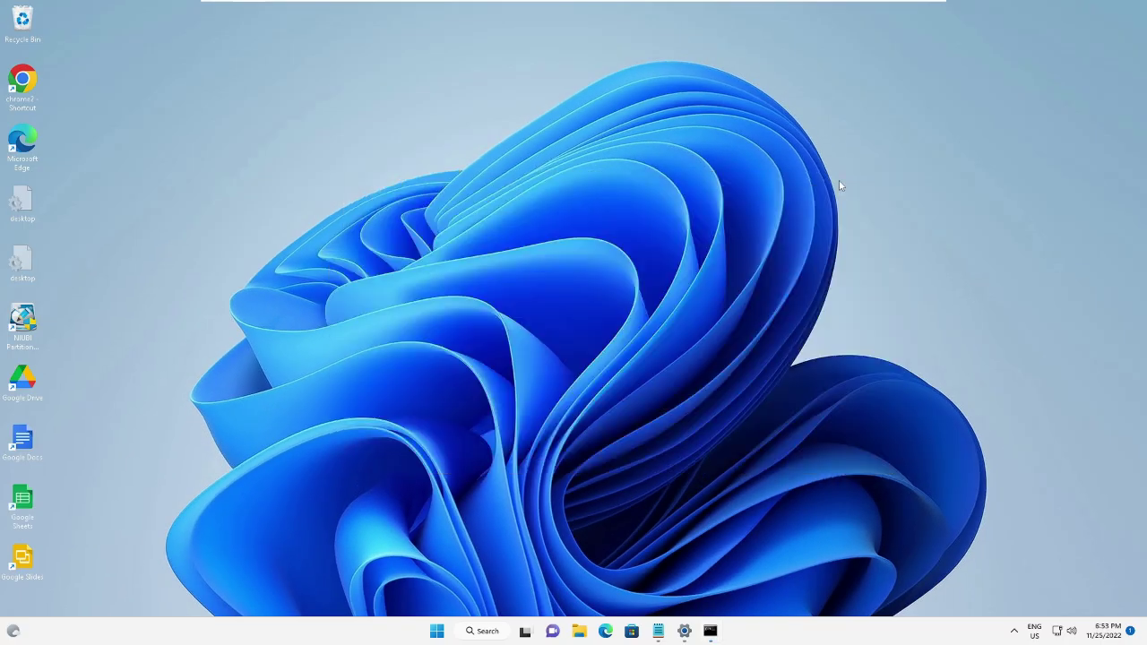
Run wsreset.exe as administrator, then close Microsoft Store once it reopens.
left_click(484, 633)
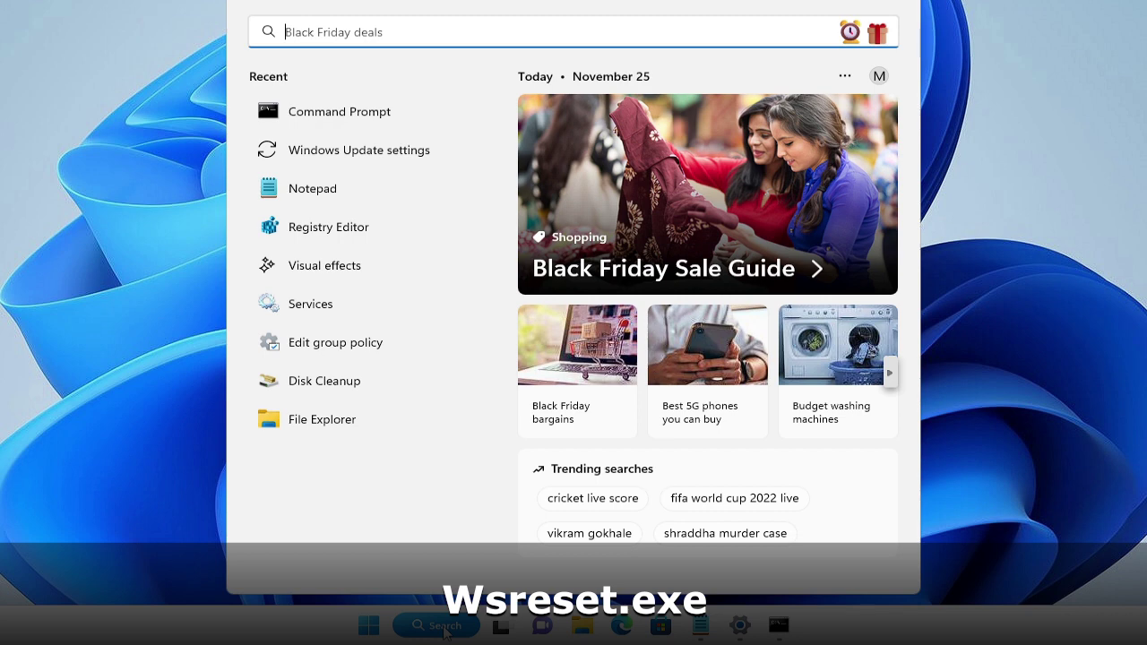
type("wsres")
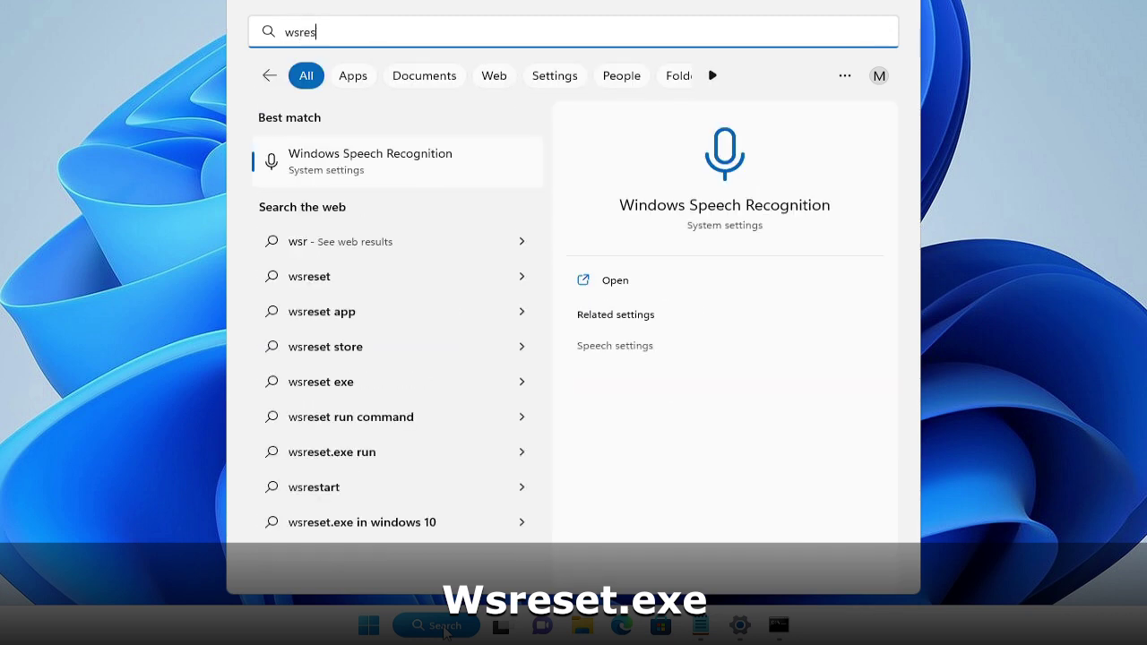
type("et.exe")
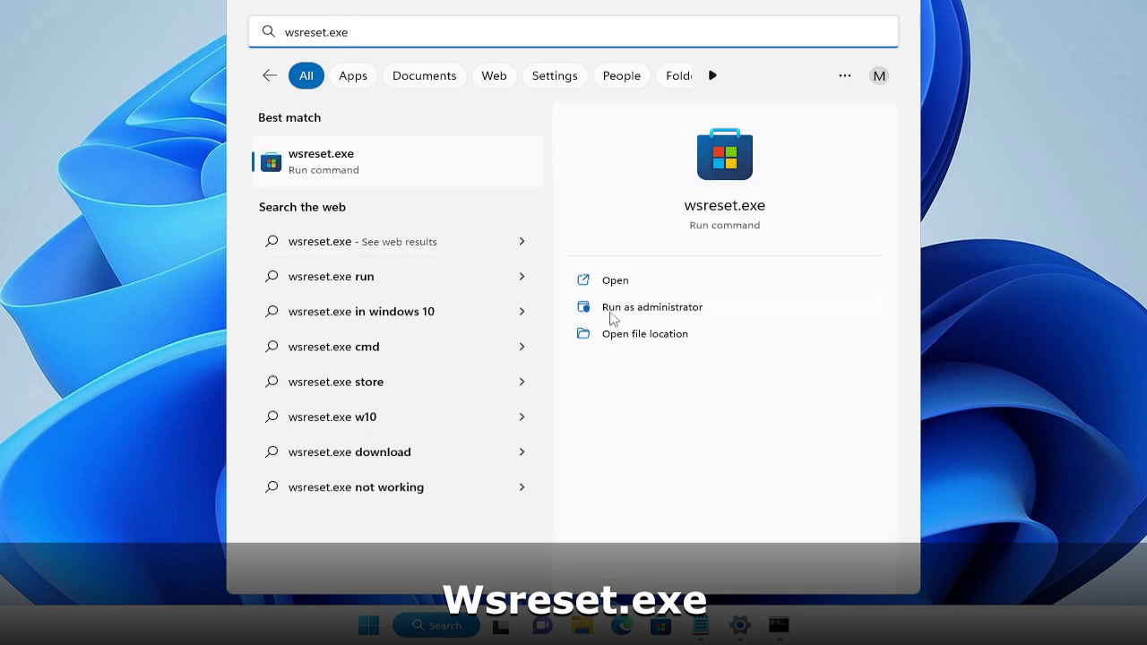
left_click(657, 309)
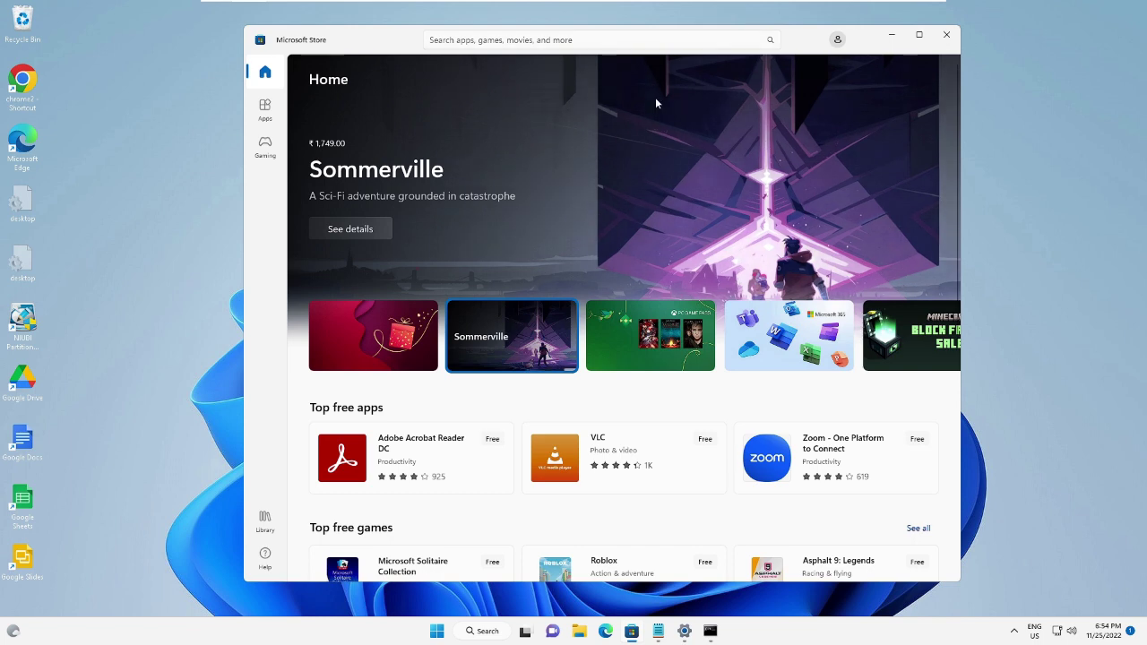
left_click(946, 34)
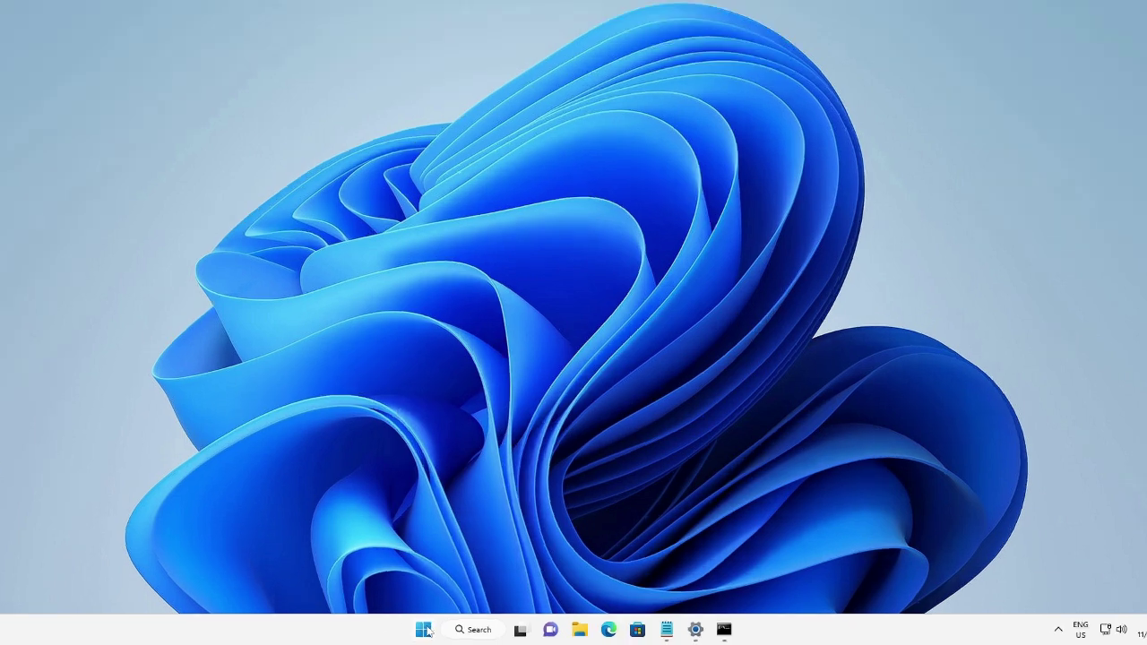
Open Settings from the Start right-click menu and search for 'tro' to find troubleshooting.
right_click(436, 631)
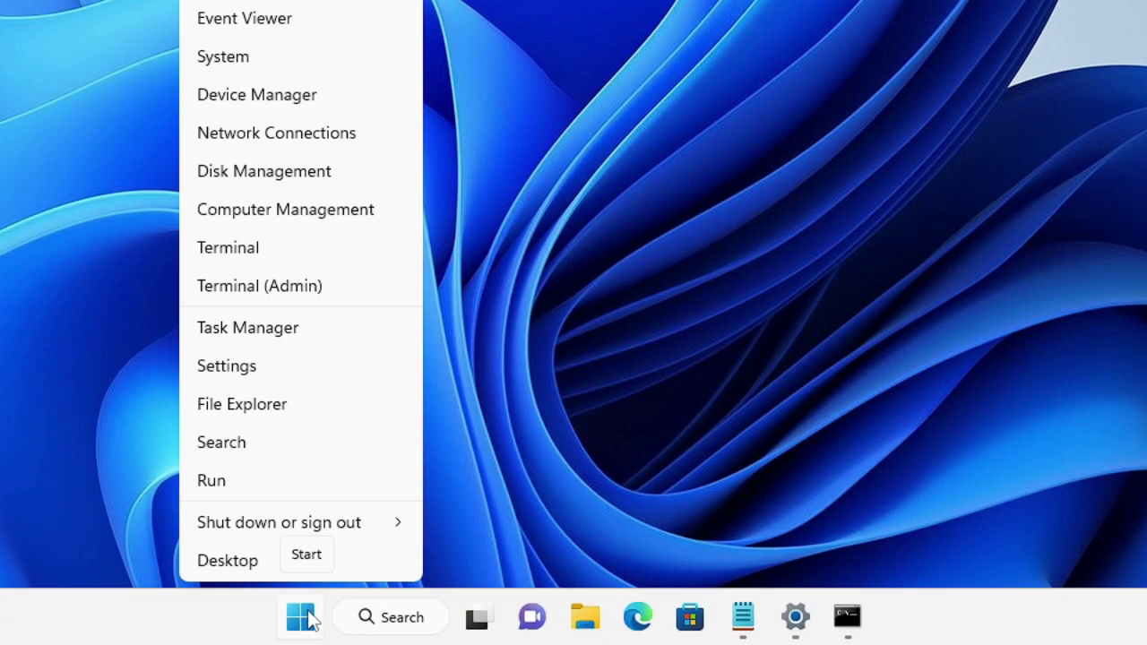
left_click(260, 369)
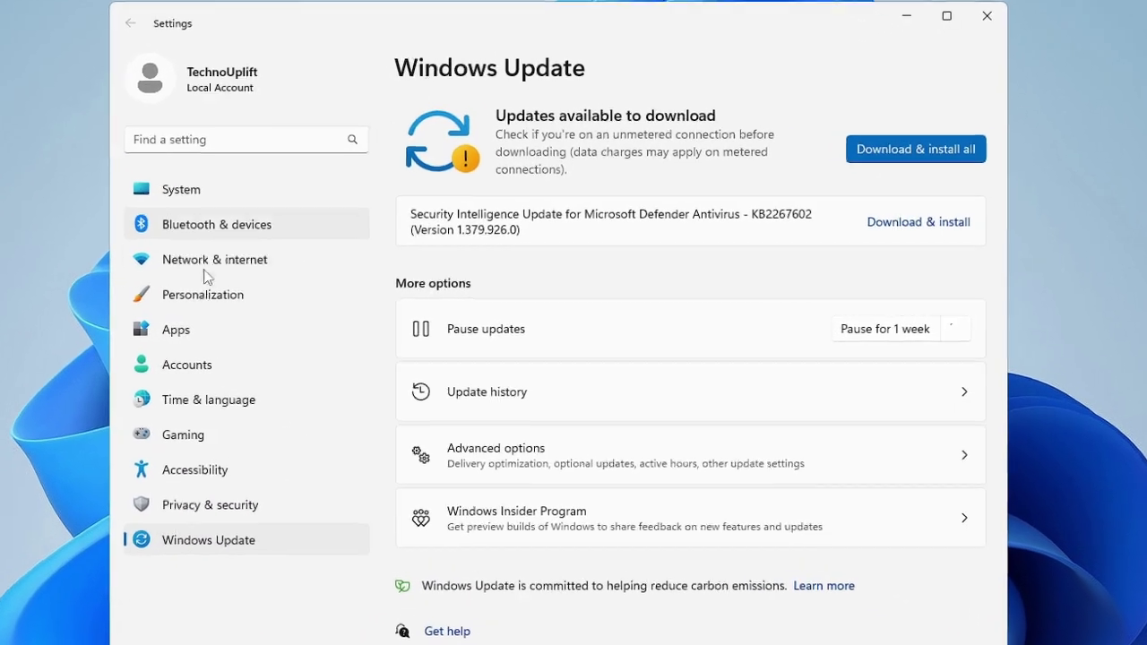
left_click(225, 139)
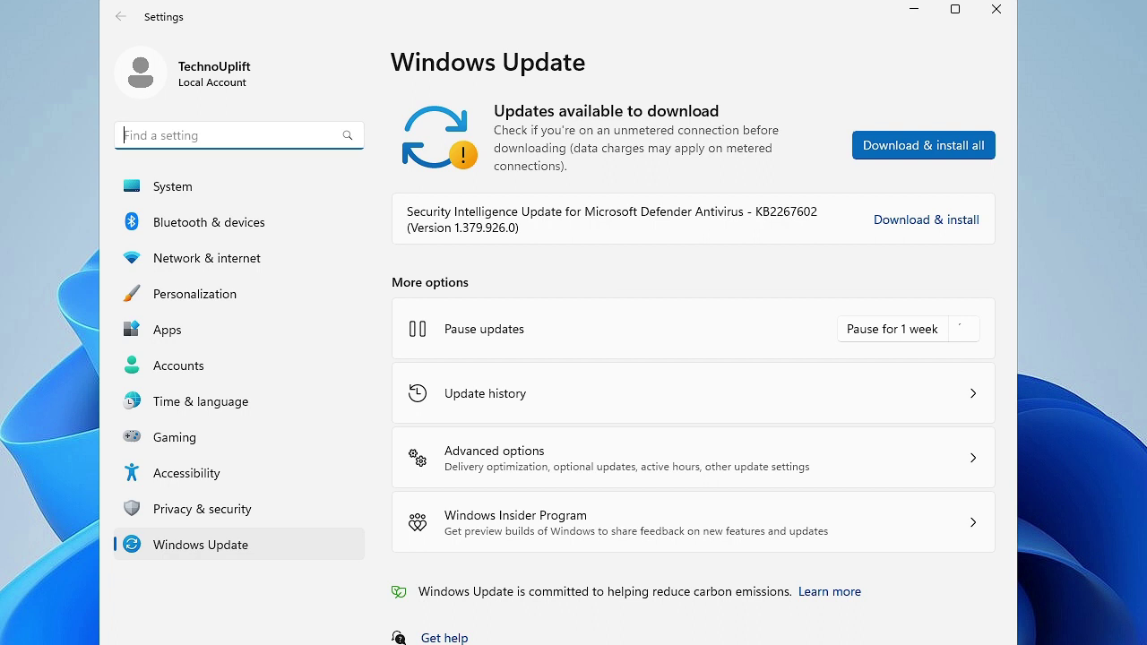
type("troub")
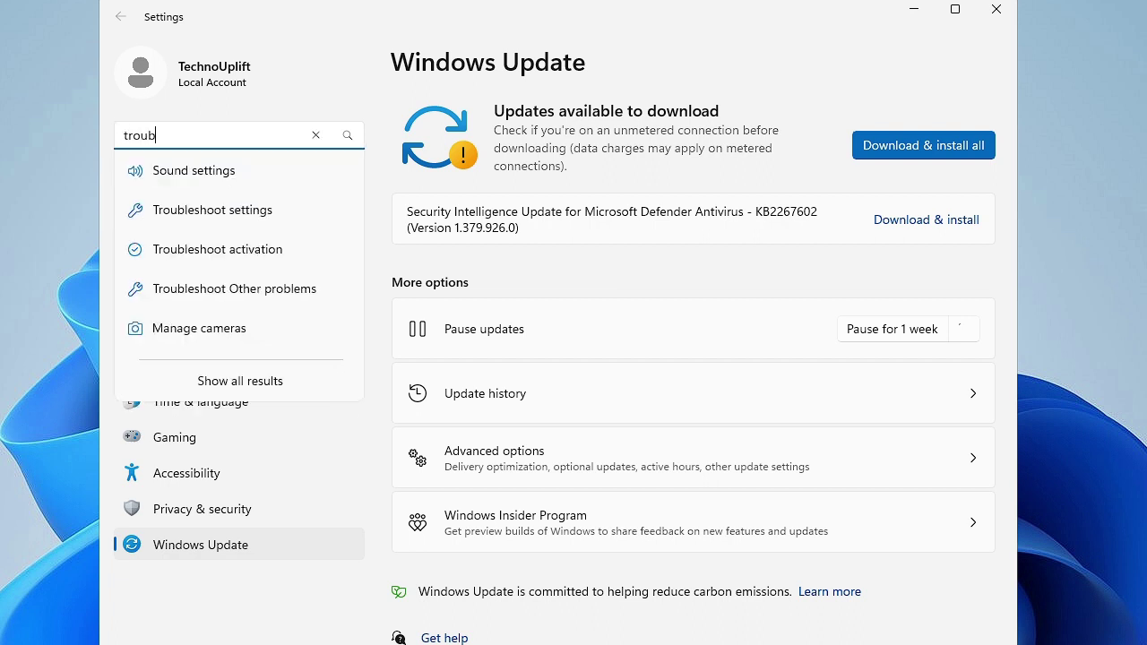
Run the Windows Store Apps troubleshooter from Troubleshoot > Other troubleshooters.
left_click(246, 224)
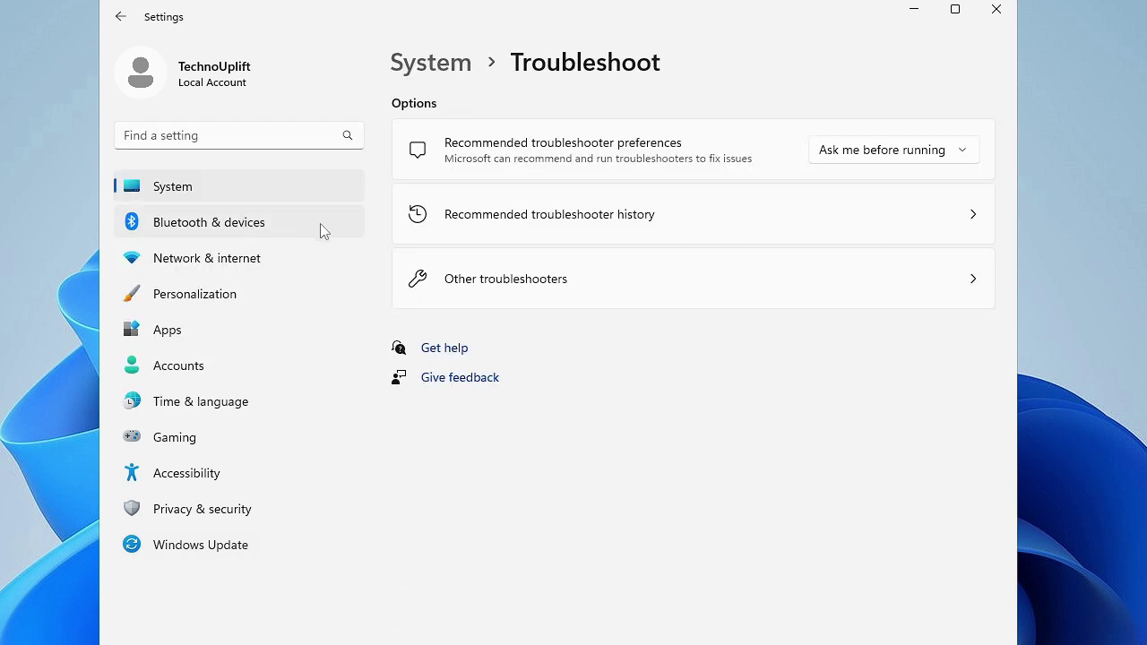
left_click(506, 284)
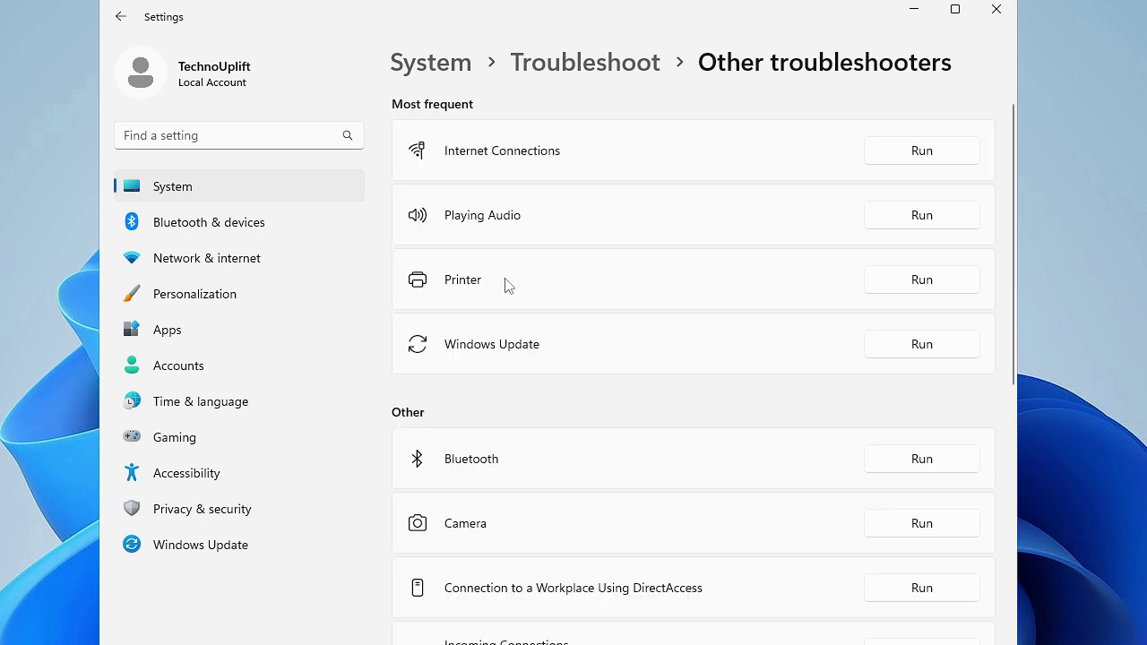
scroll(507, 285, "down", 10)
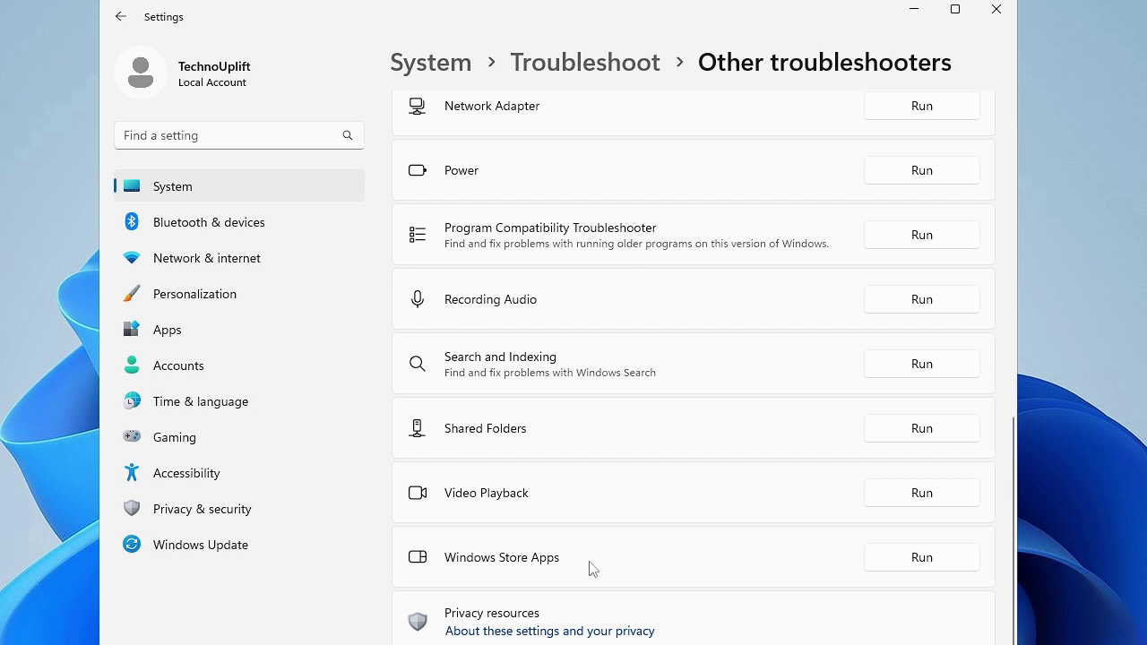
left_click(929, 563)
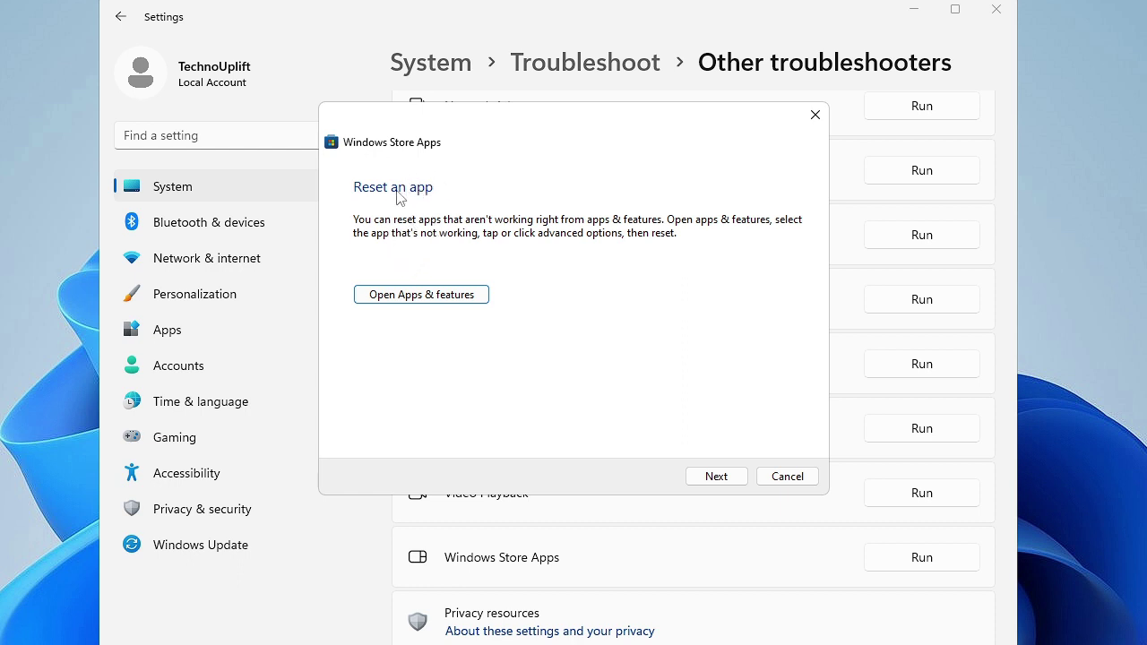
Reset the Maps app from Installed apps > Advanced options, confirm, then close Settings.
left_click(432, 301)
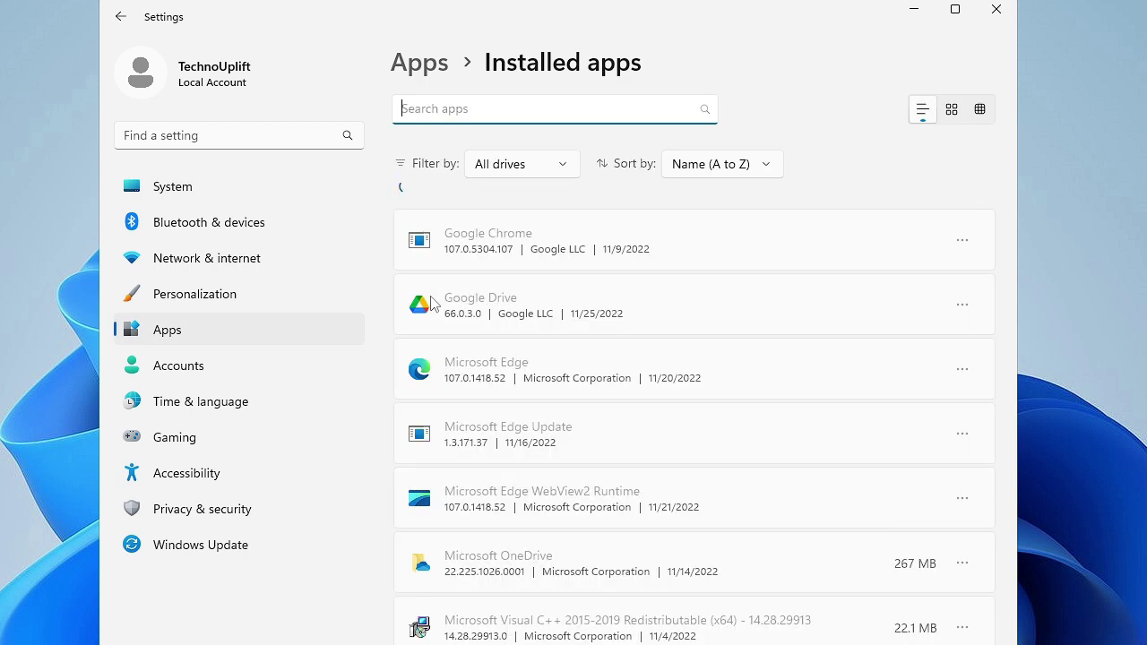
scroll(514, 358, "down", 3)
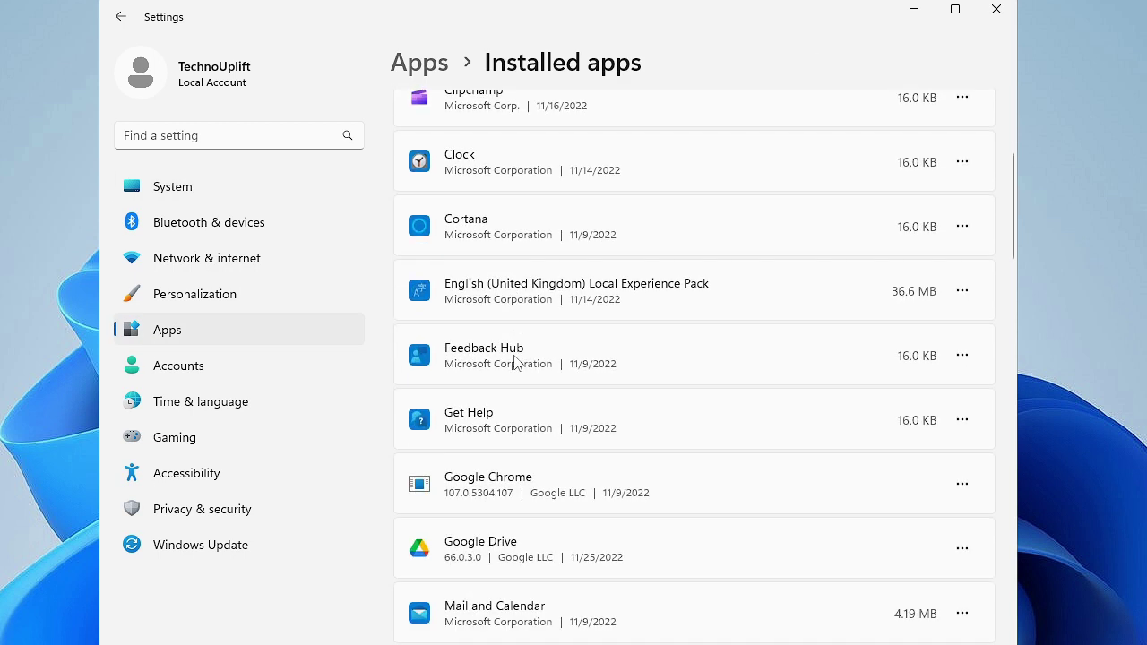
scroll(514, 361, "down", 3)
scroll(518, 362, "down", 2)
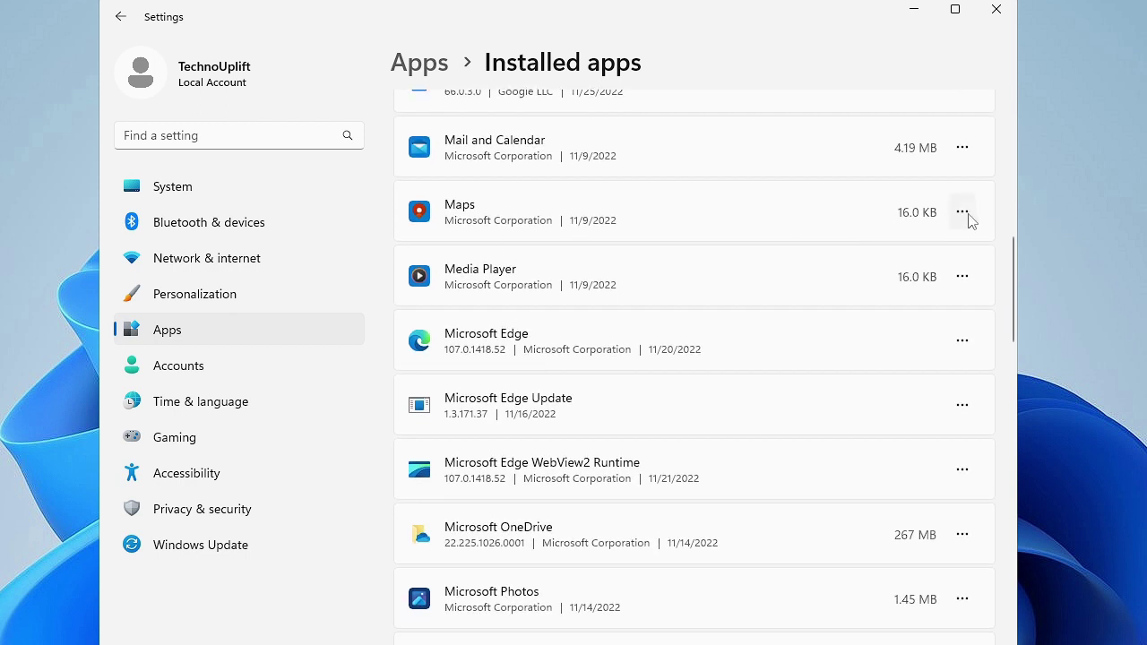
left_click(963, 215)
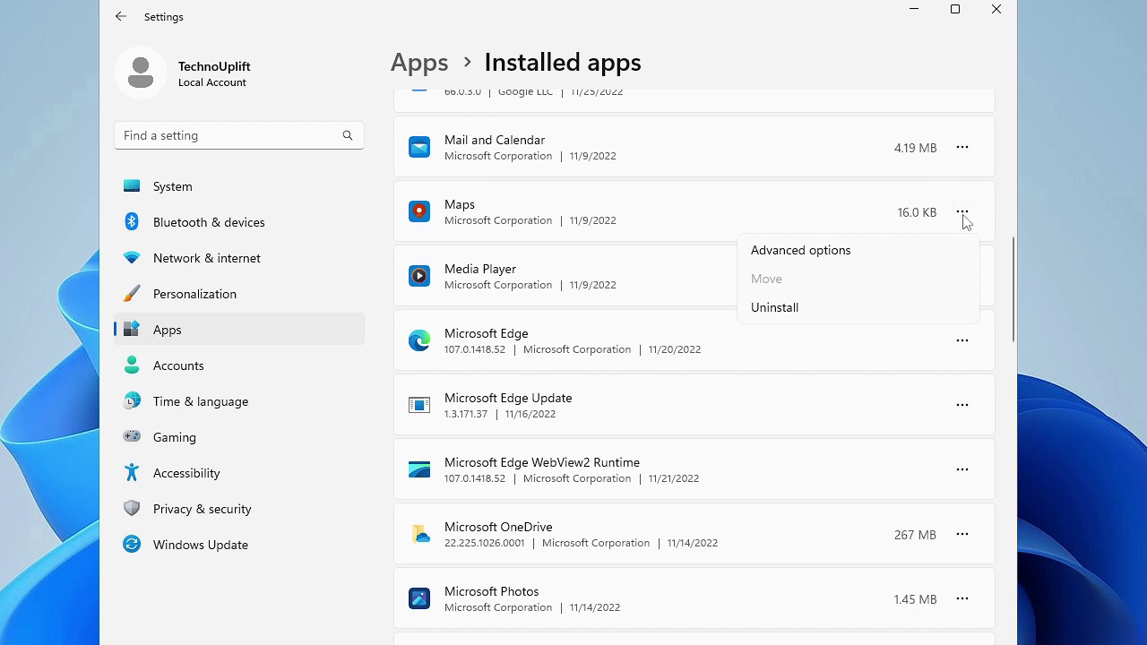
left_click(838, 257)
scroll(615, 300, "down", 5)
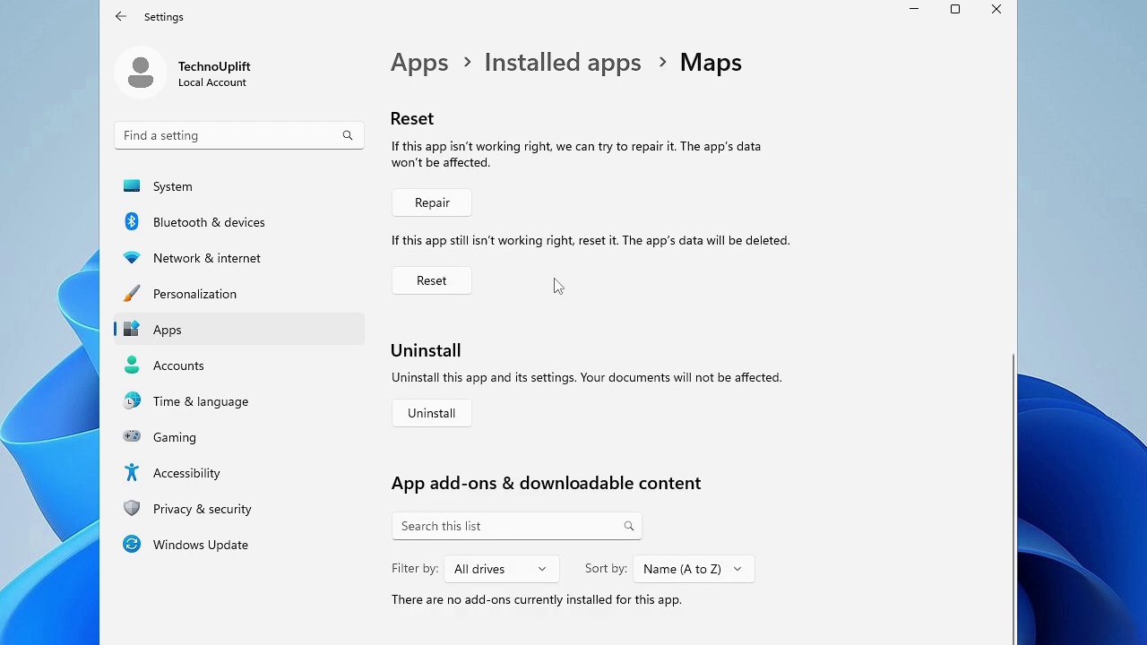
left_click(443, 285)
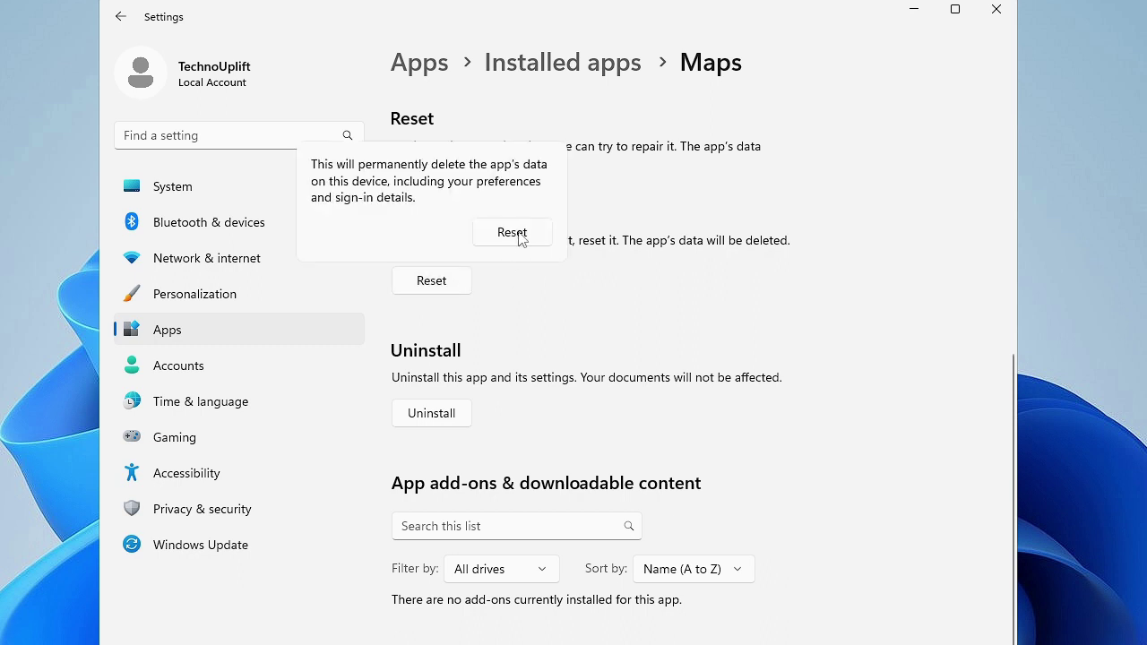
left_click(537, 290)
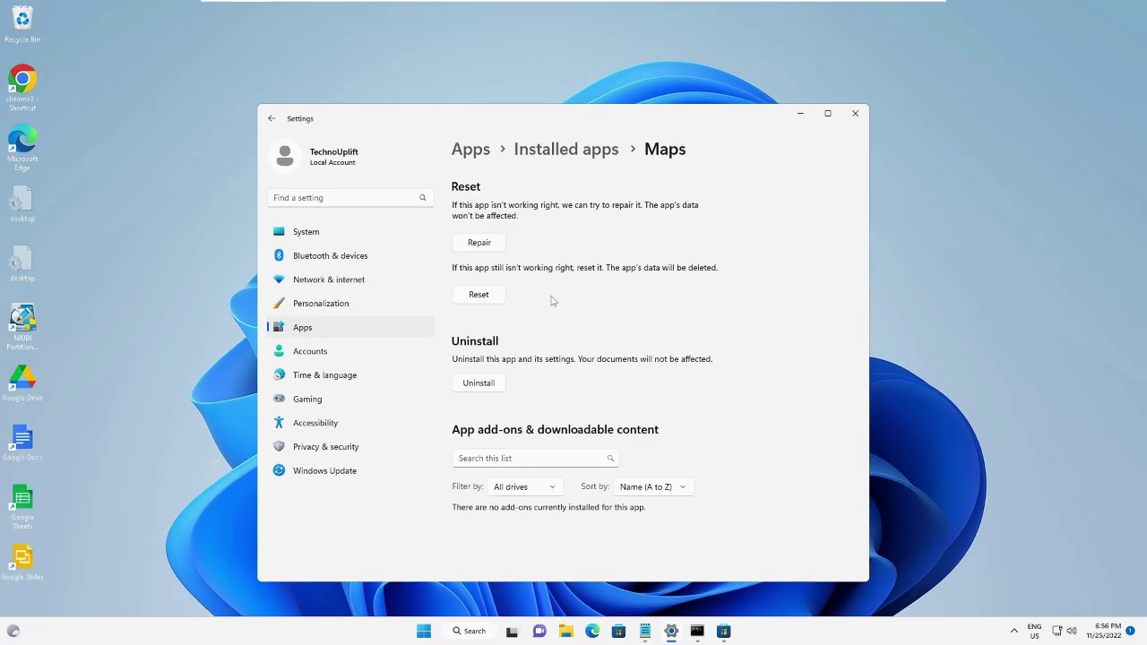
left_click(852, 119)
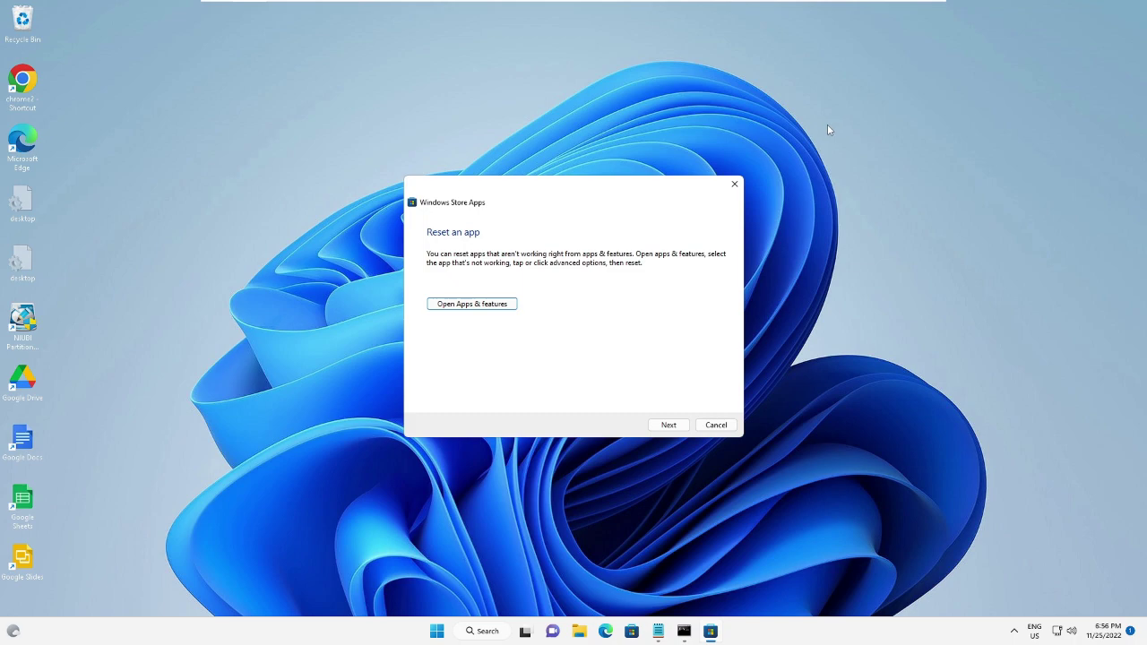
Close the troubleshooter, reset Microsoft Store via its App settings, and close Settings.
left_click(736, 184)
left_click(498, 631)
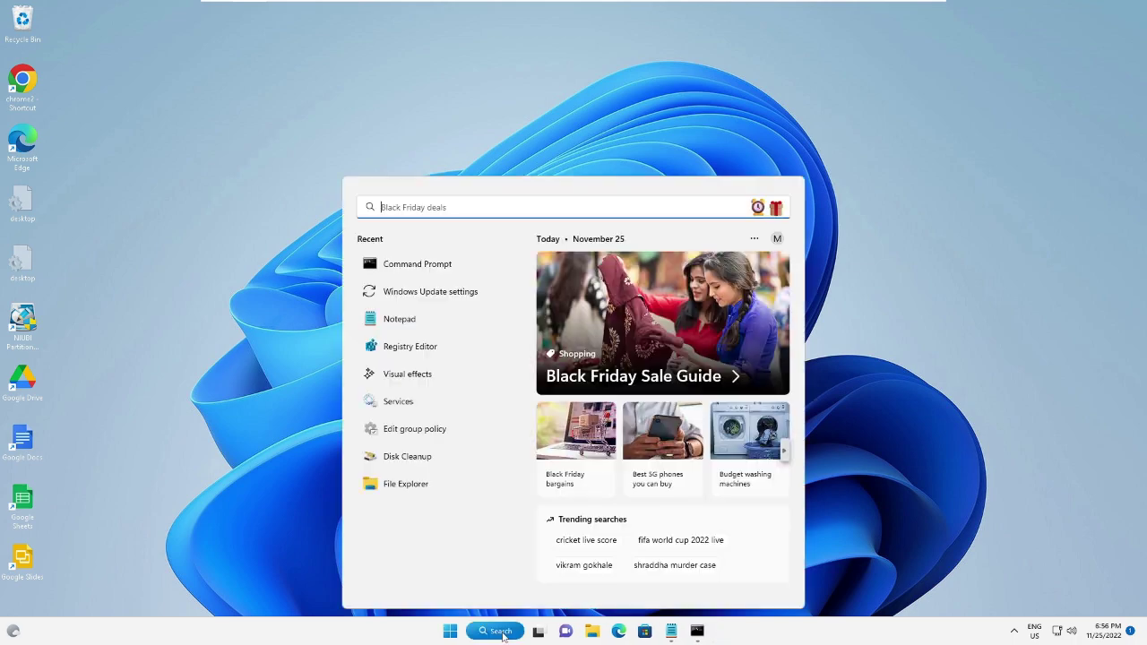
type("store")
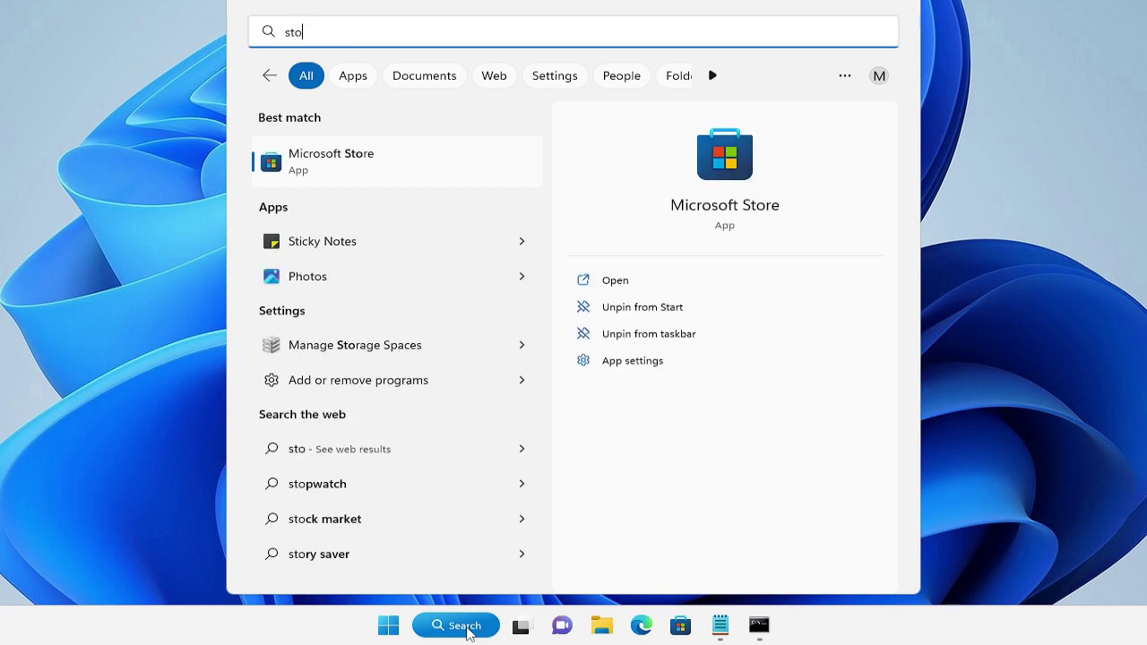
right_click(365, 163)
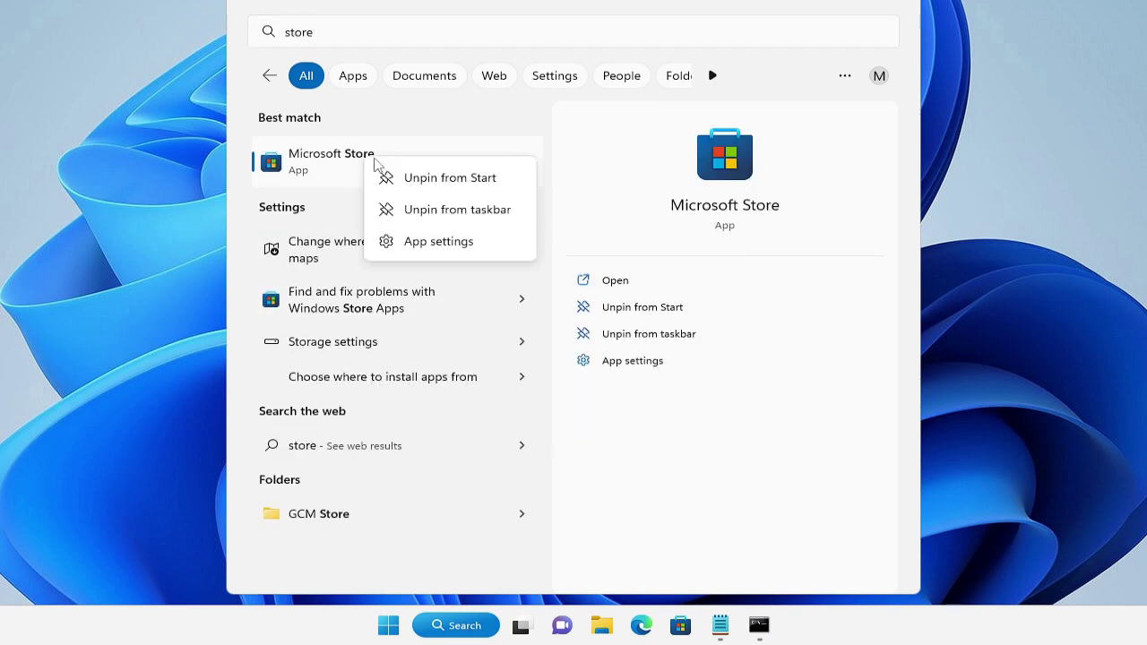
left_click(440, 242)
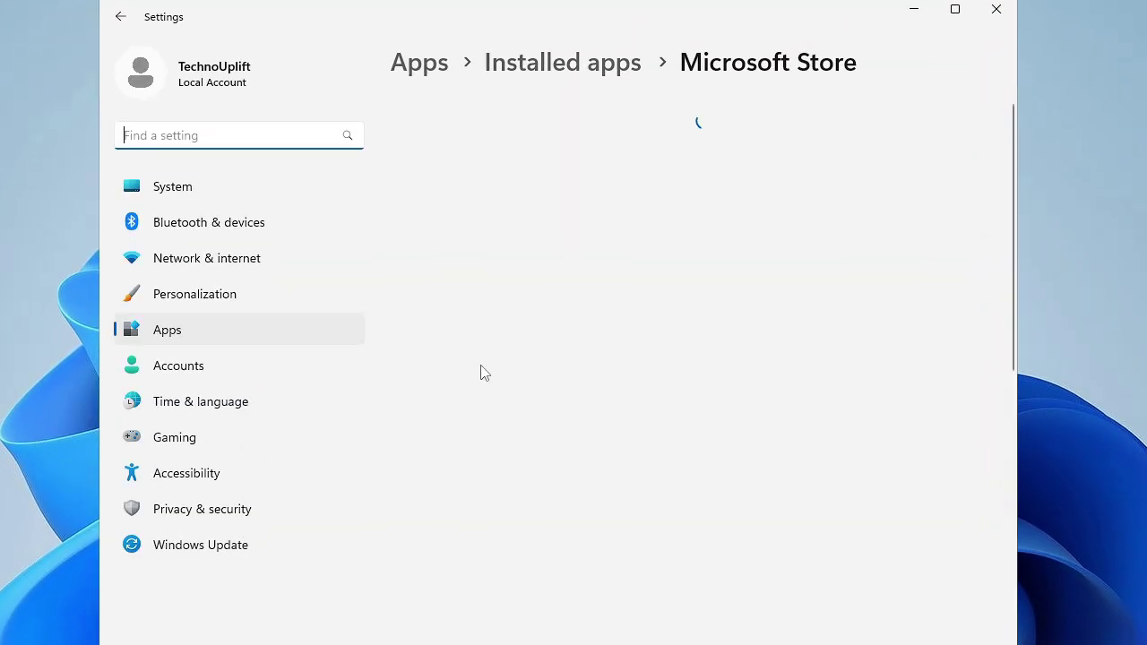
scroll(481, 369, "down", 7)
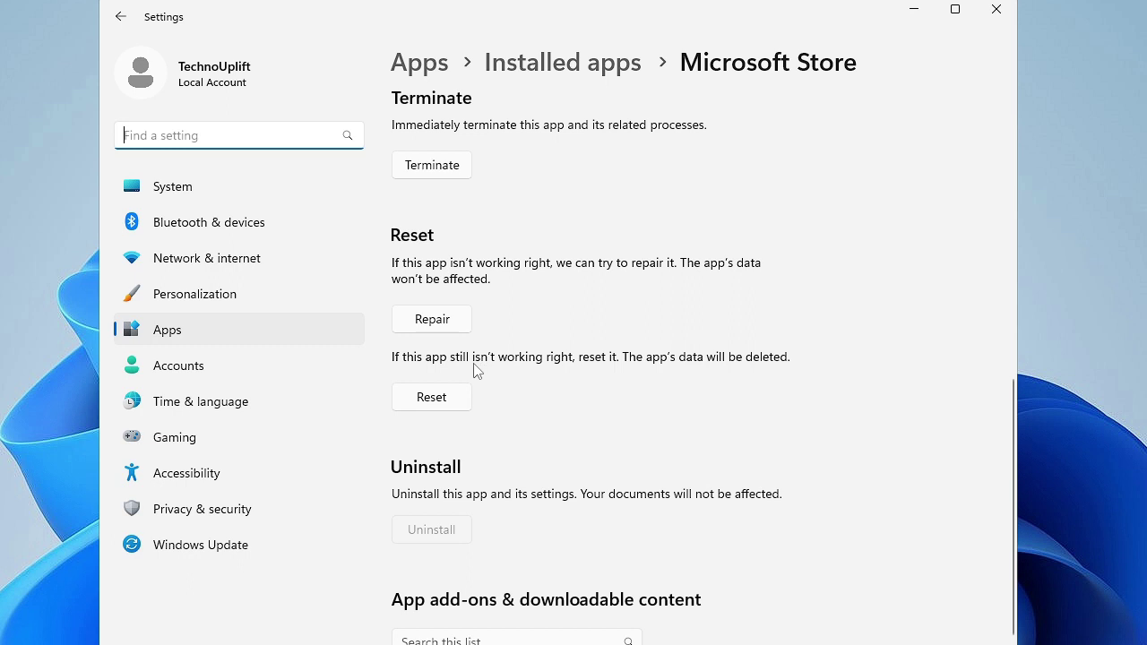
left_click(444, 405)
left_click(518, 359)
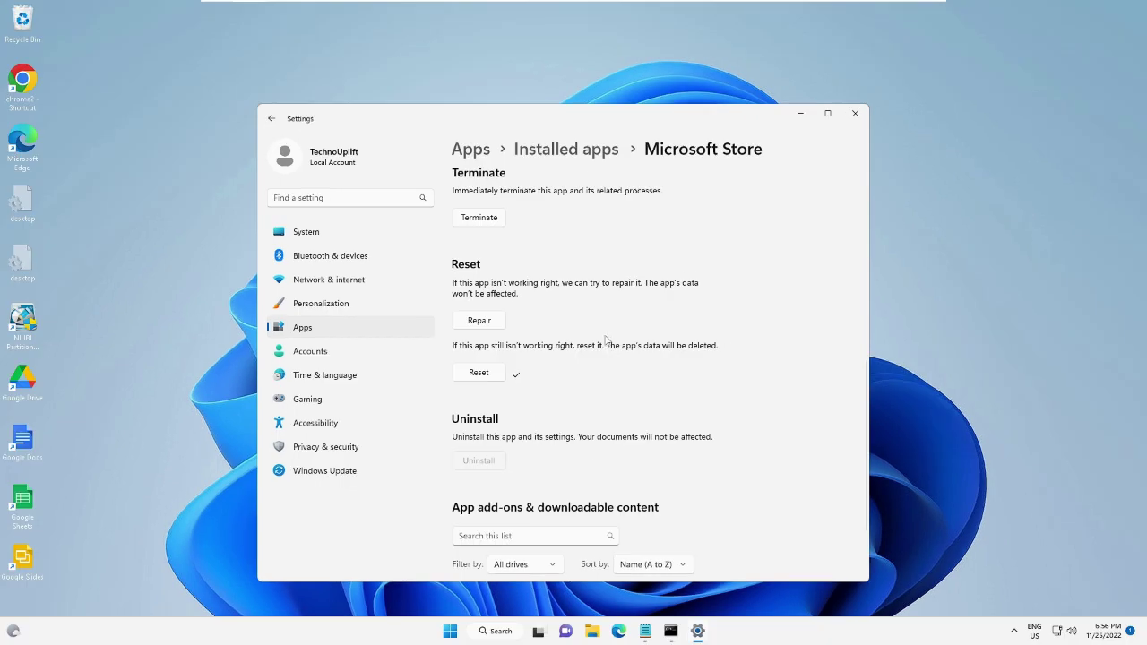
left_click(859, 113)
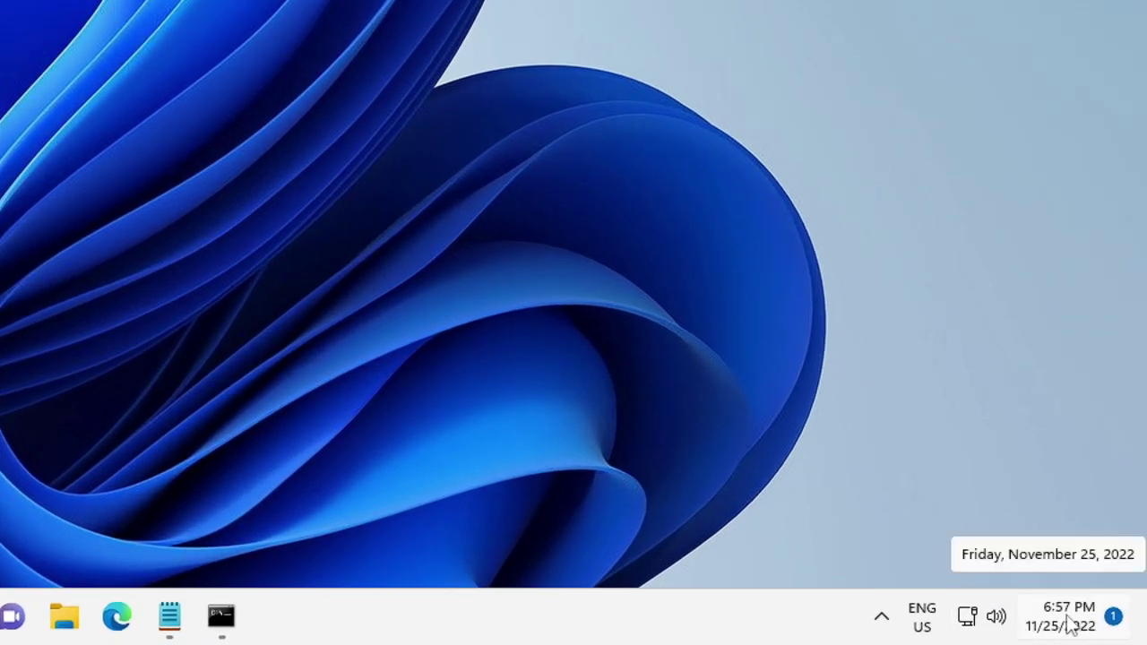
Check the automatic time settings from the taskbar clock, then go to Language & region.
right_click(1067, 626)
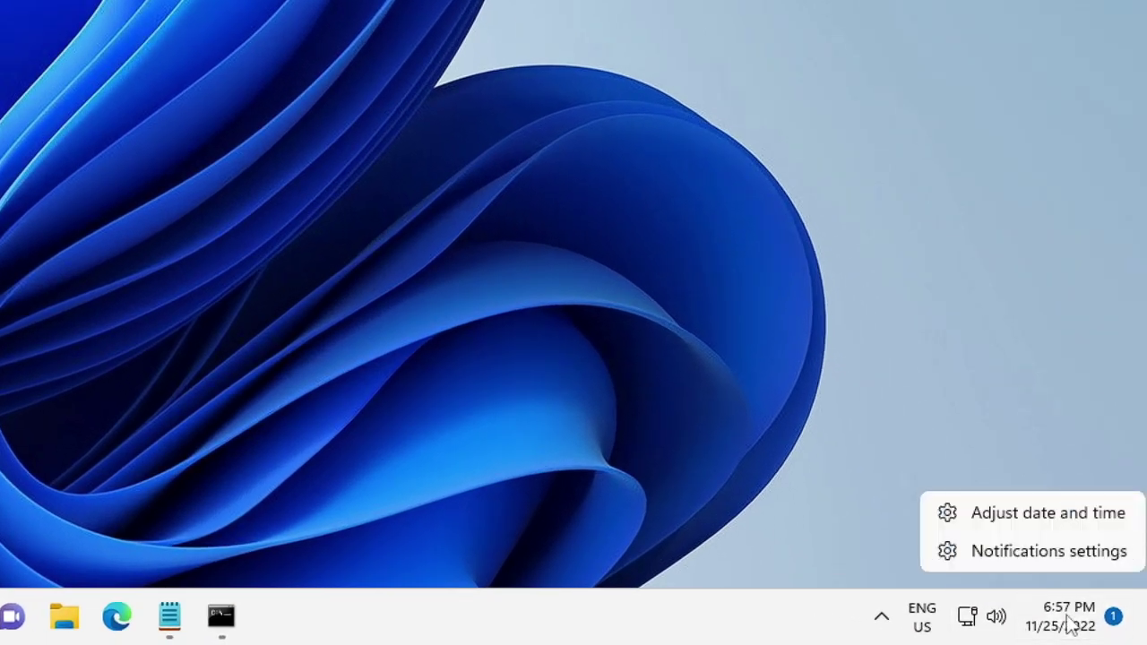
left_click(1035, 513)
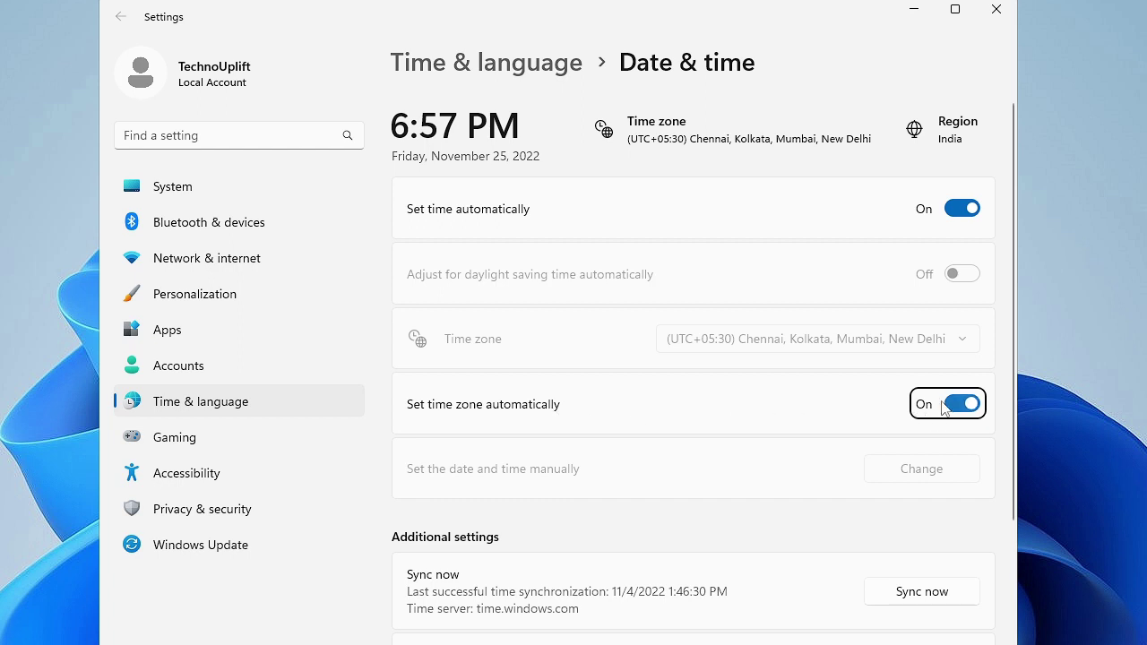
scroll(801, 427, "down", 3)
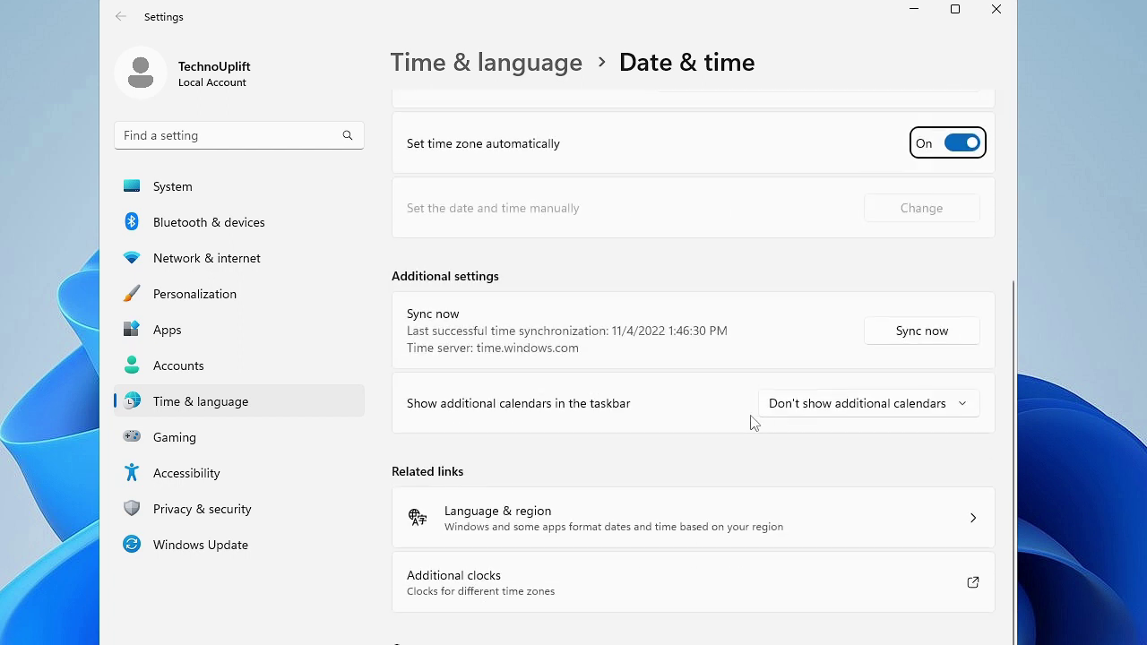
left_click(609, 516)
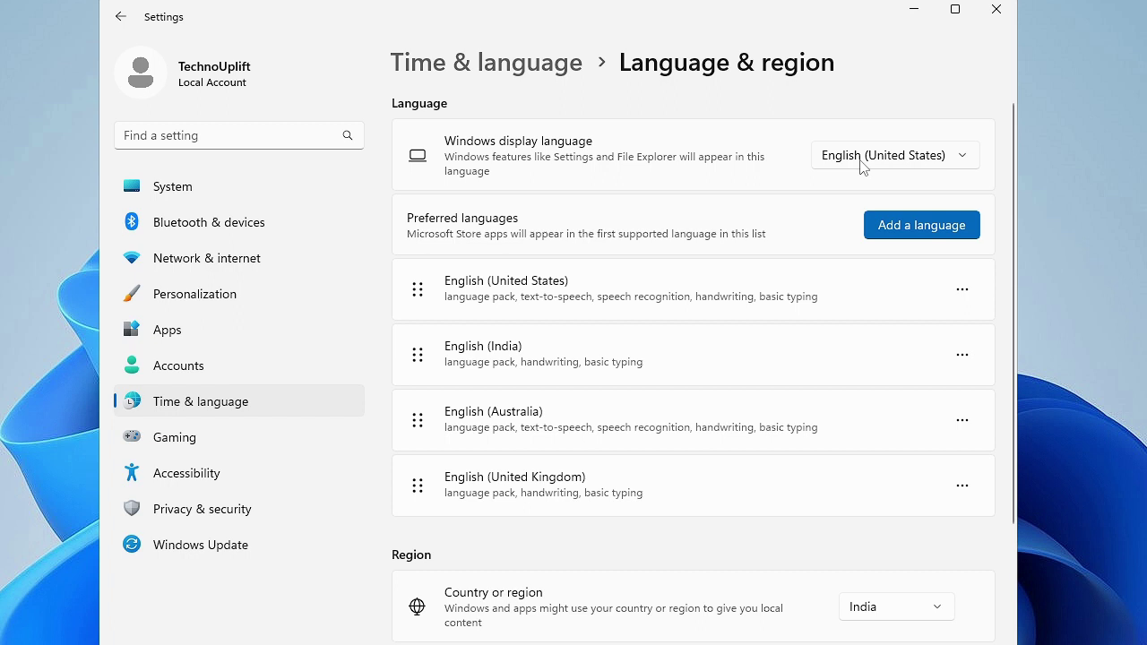
Review the preferred languages and India region settings, then close Settings.
scroll(485, 479, "down", 1)
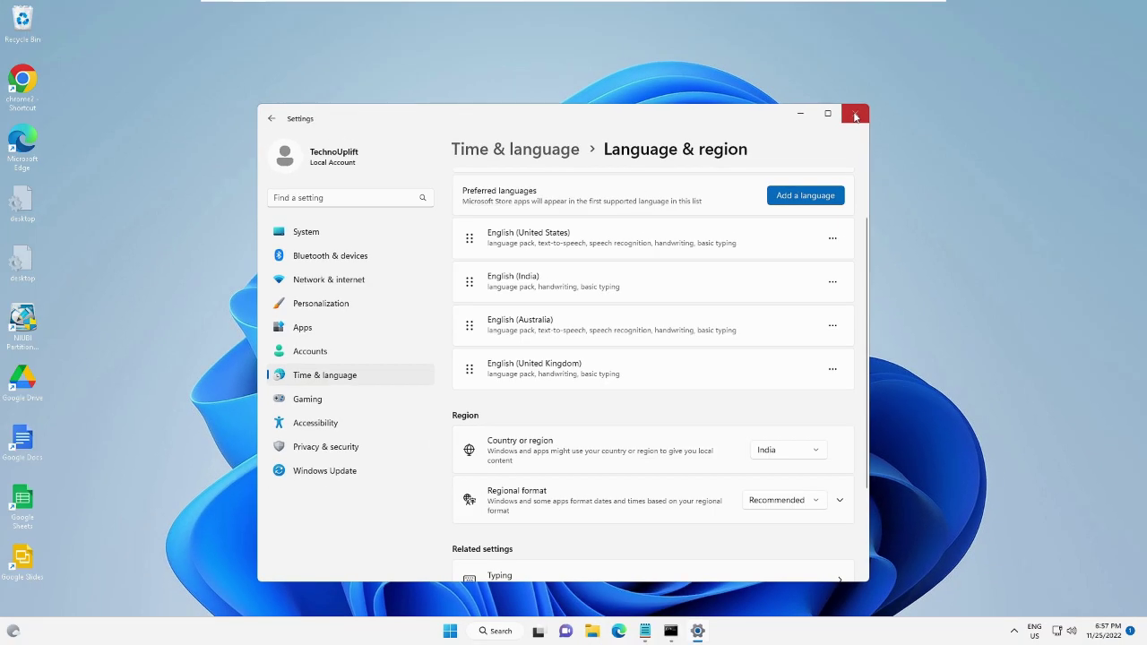
left_click(855, 115)
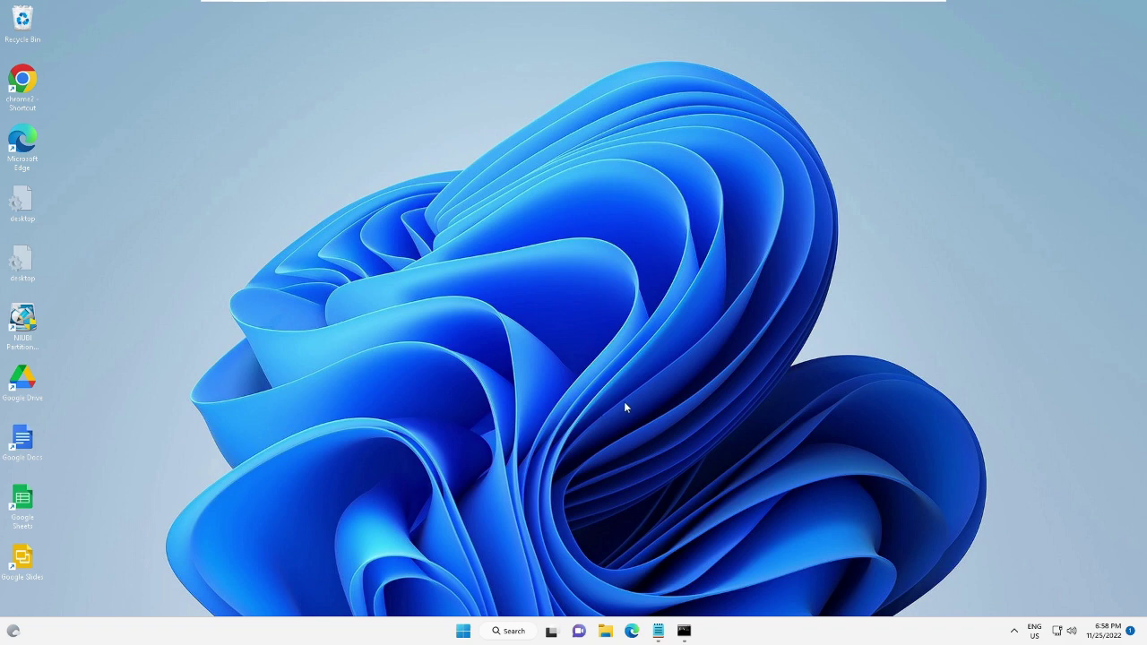
Launch Windows PowerShell as administrator from search and approve the UAC prompt.
left_click(520, 633)
type("p")
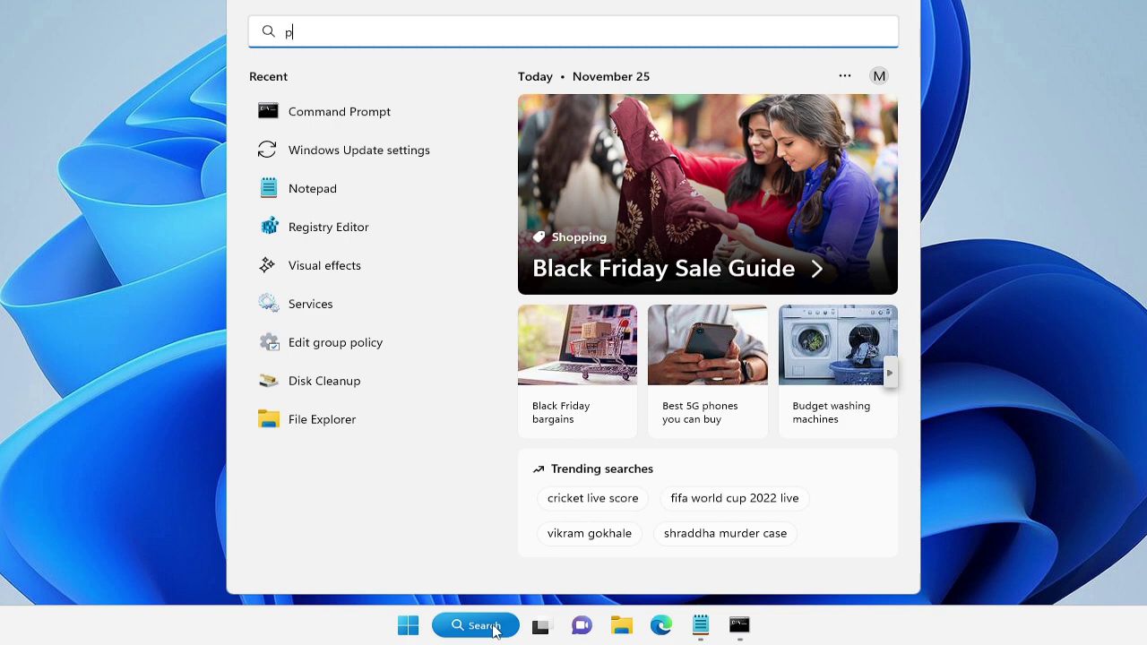
type("owershell")
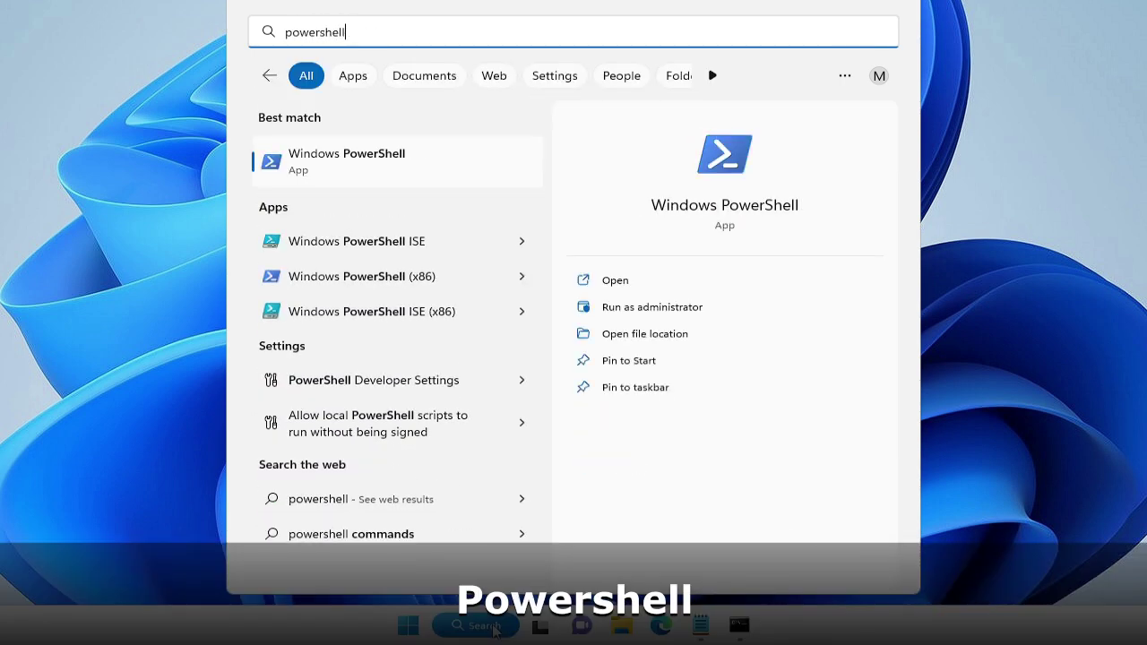
right_click(385, 158)
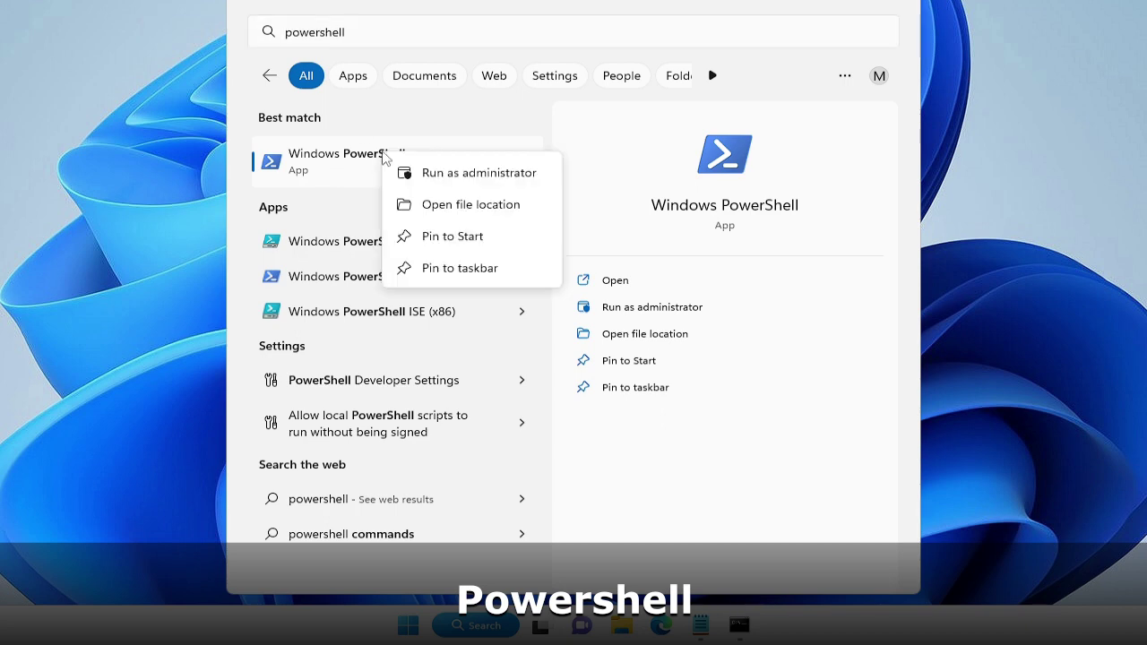
left_click(471, 178)
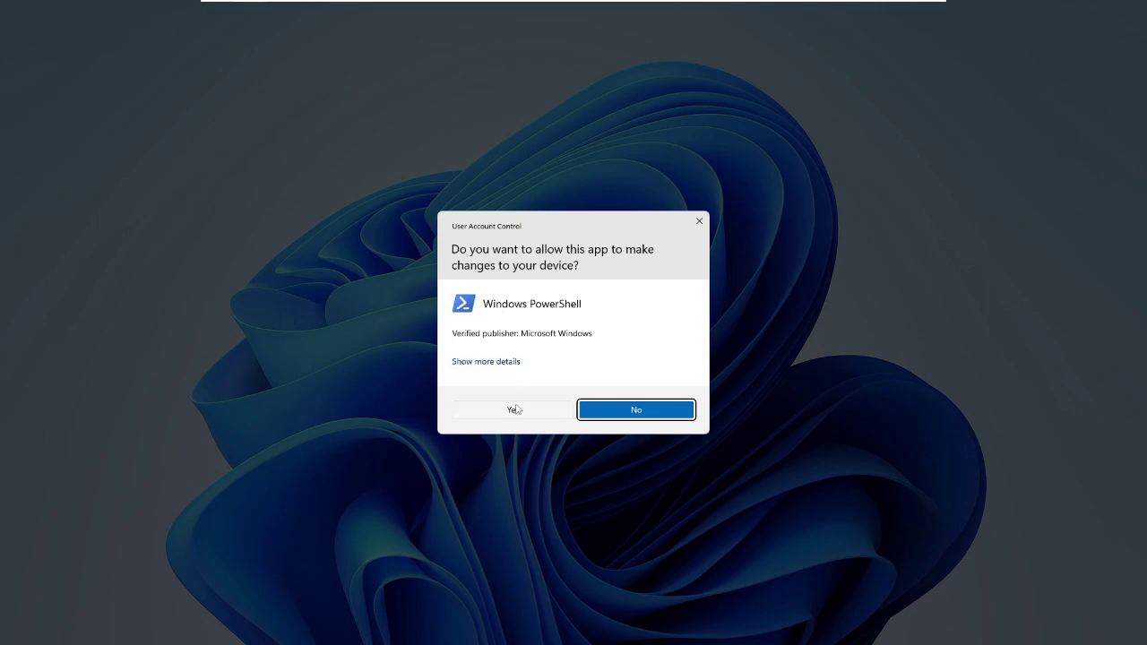
left_click(516, 411)
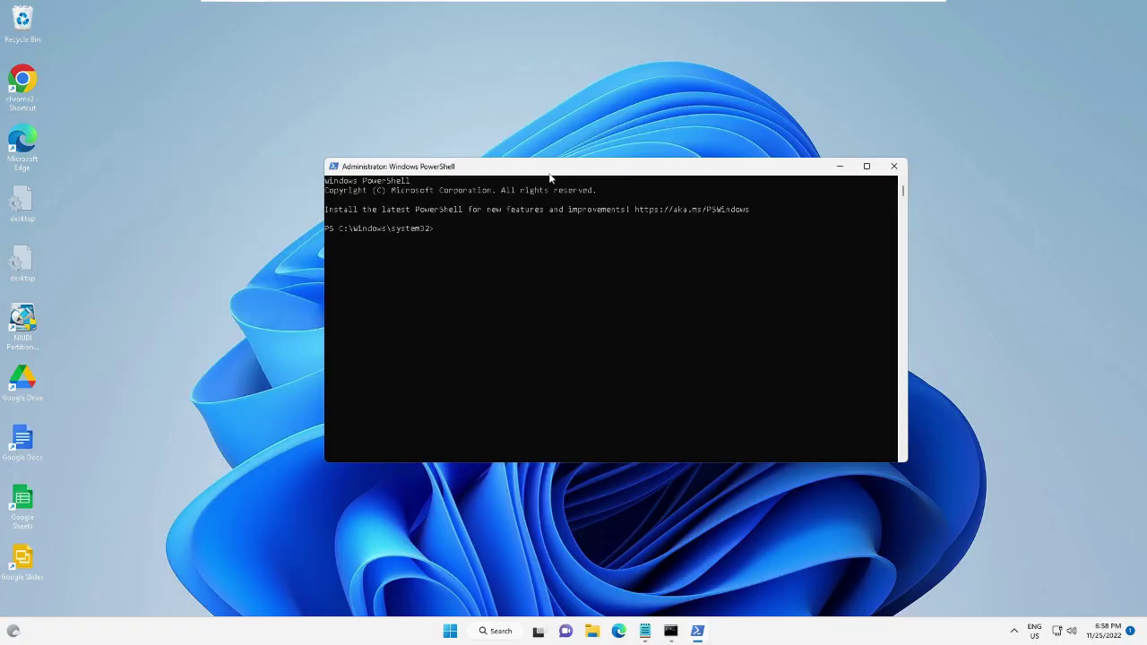
left_click_drag(549, 175, 540, 171)
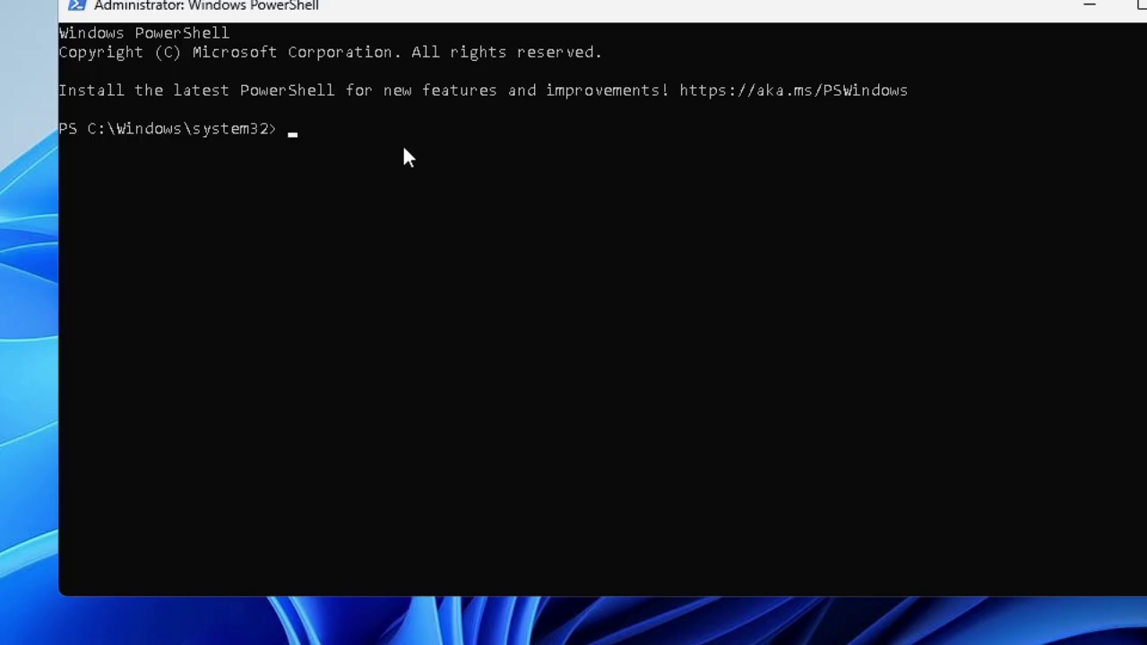
Run the Get-AppxPackage Store re-register command in PowerShell, which fails with a parameter error, then close PowerShell.
left_click(369, 147)
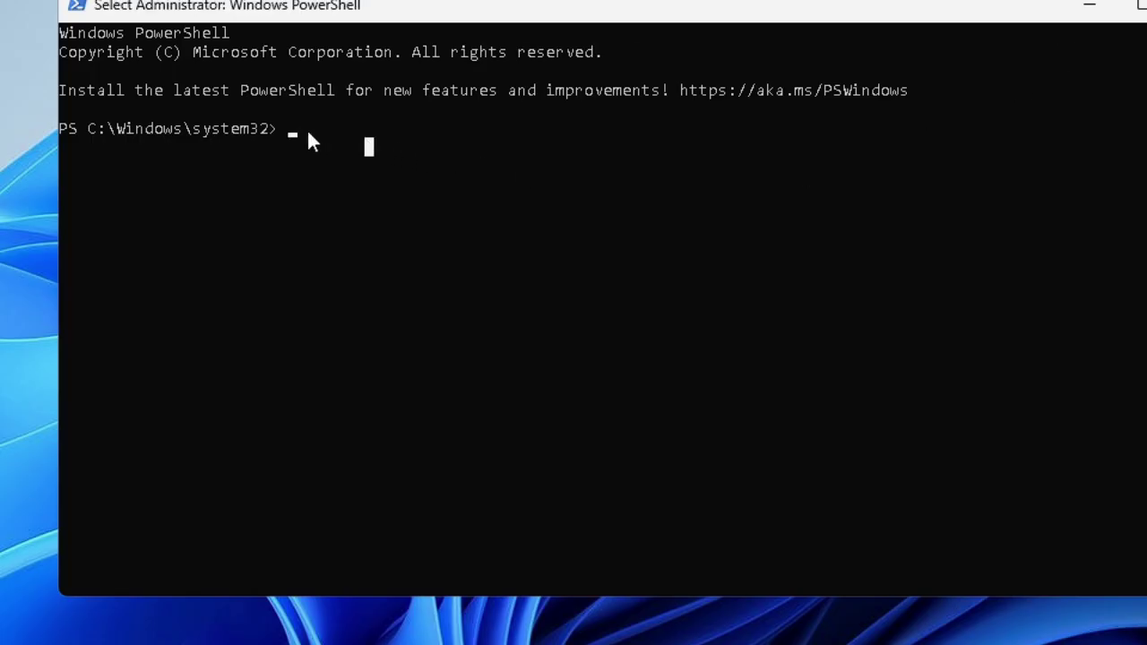
key("Escape")
type("Get-AppxPackage -allusers Microsoft.WindowsStore | Foreach {Add-AppxPackage -DisableDevelopmentMode -Register $($_.InstallLocation)\\AppXManifest.xml}")
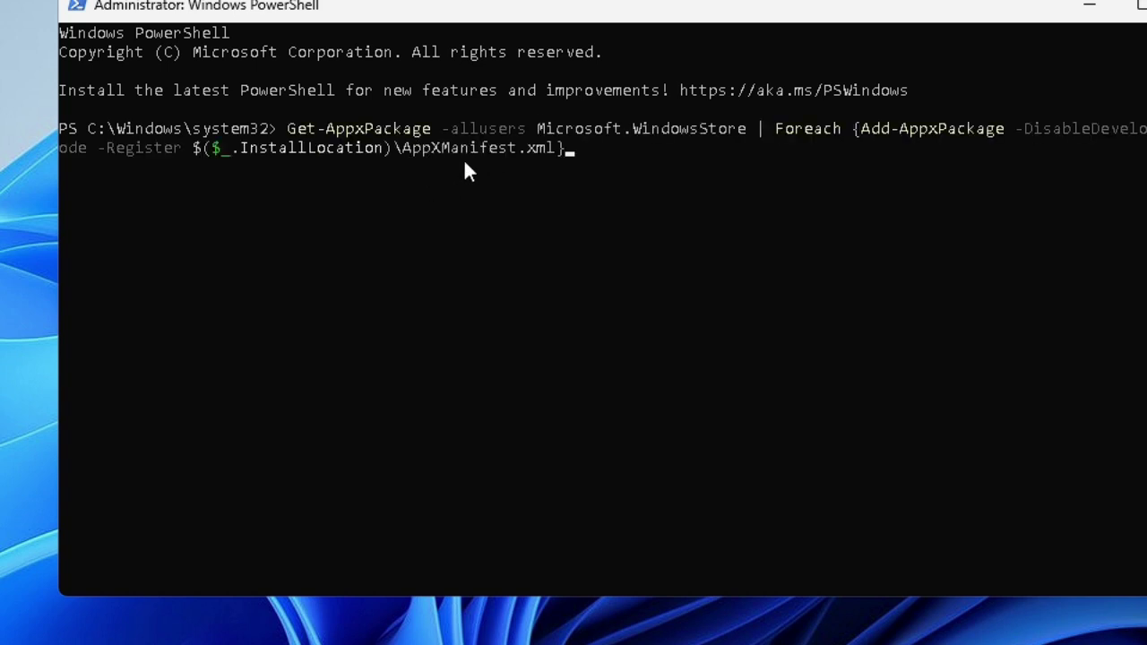
key("Return")
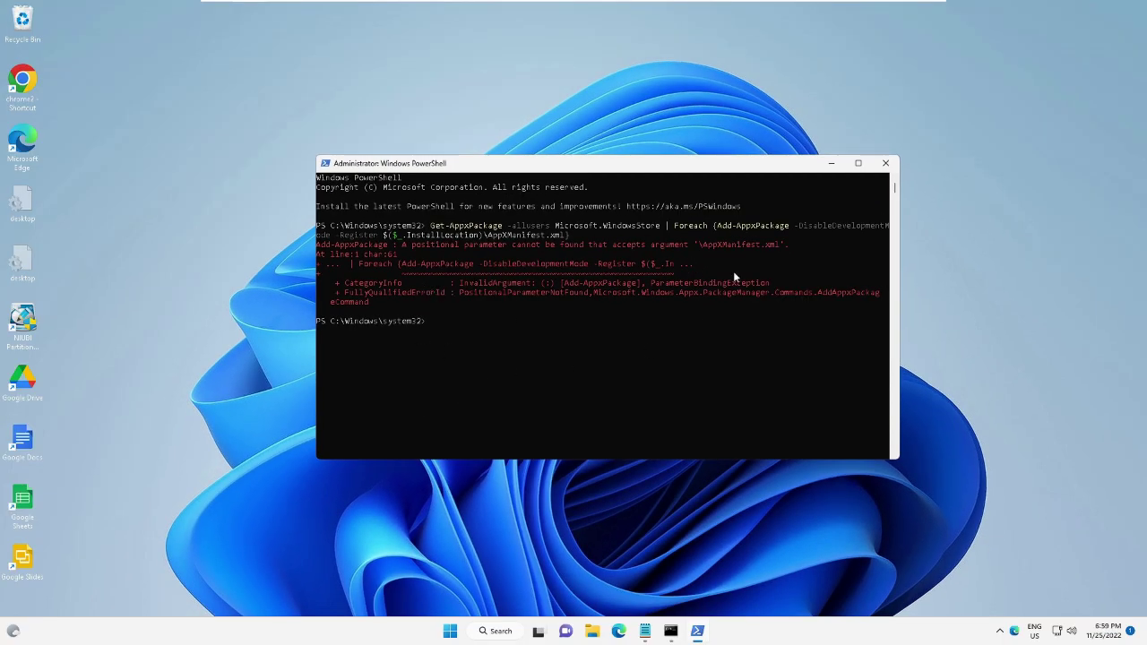
left_click(885, 163)
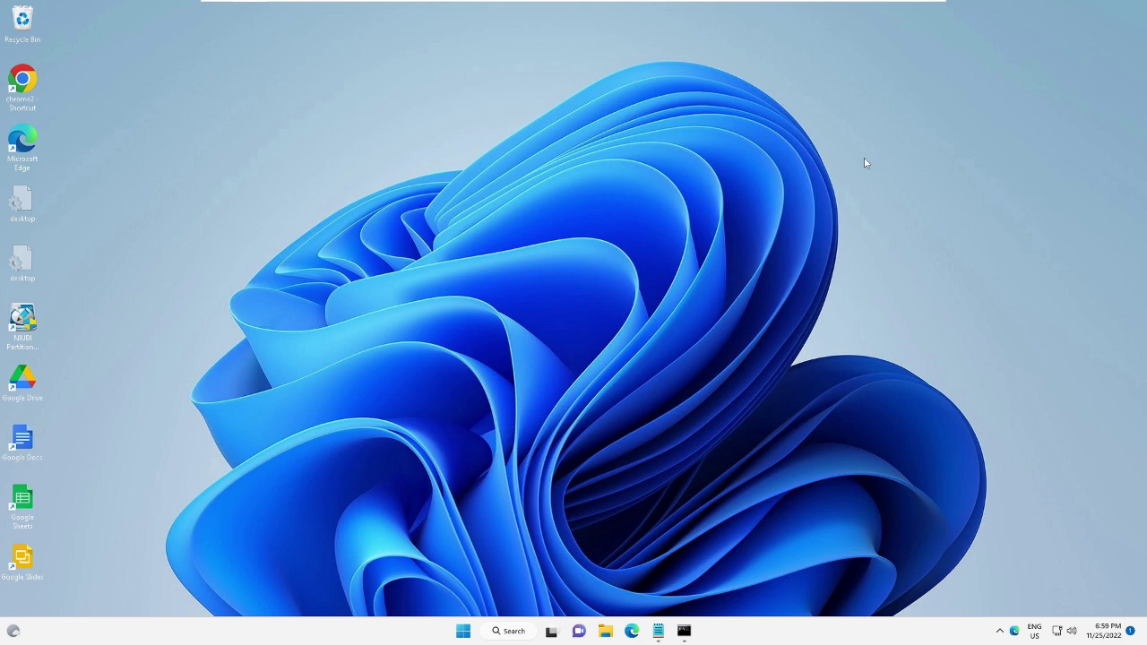